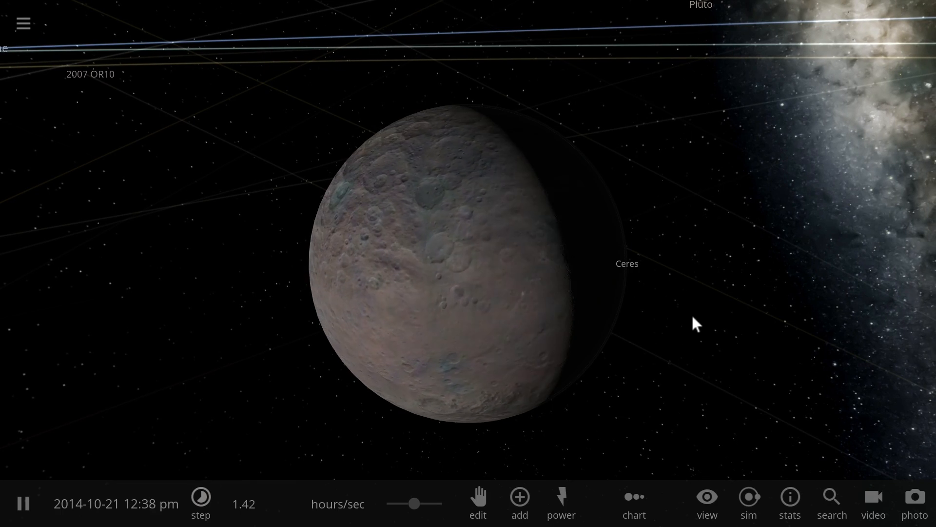
- Orbit around Ceres and tilt the view so the planets' orbits show at an angle
left_click_drag(691, 313, 592, 325)
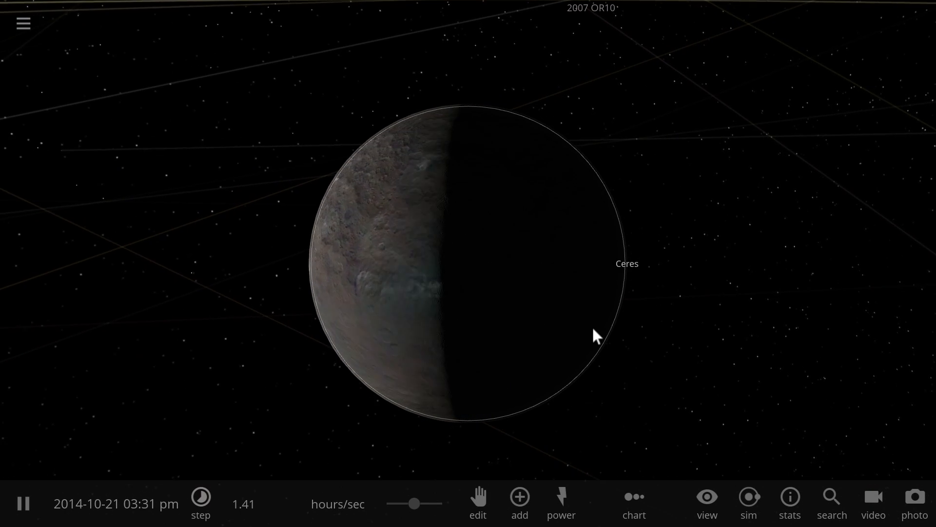
scroll(592, 325, "down", 5)
scroll(591, 326, "down", 5)
scroll(592, 326, "down", 4)
scroll(591, 326, "down", 2)
scroll(592, 325, "down", 4)
scroll(592, 326, "down", 4)
scroll(592, 326, "down", 3)
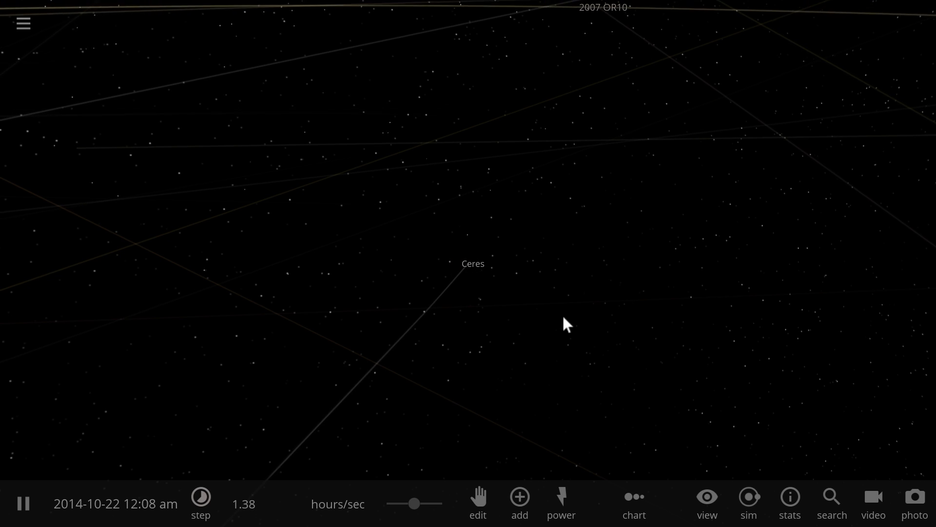
scroll(562, 314, "down", 3)
scroll(561, 315, "down", 3)
scroll(561, 314, "down", 4)
scroll(560, 314, "down", 4)
mouse_move(559, 313)
left_mouse_down()
mouse_move(494, 329)
mouse_move(385, 331)
mouse_move(376, 313)
mouse_move(335, 294)
mouse_move(405, 325)
mouse_move(448, 319)
left_mouse_up()
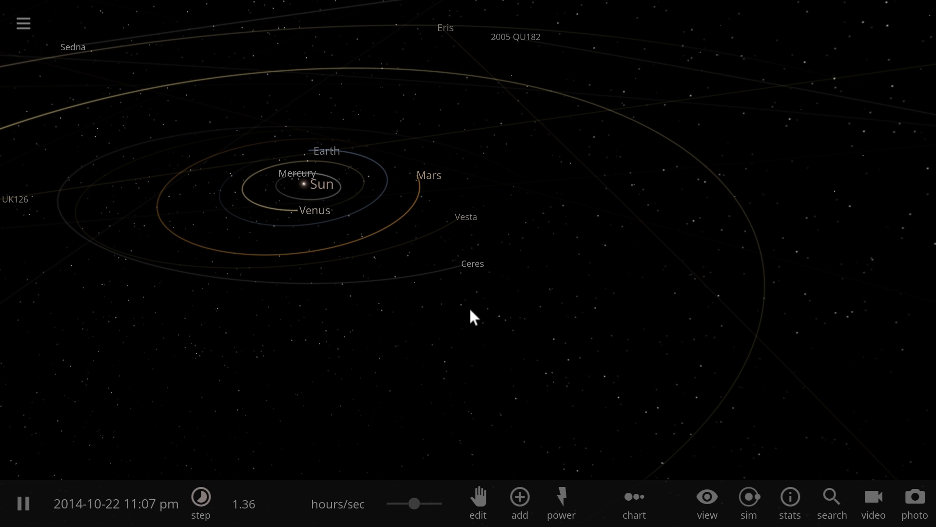
- Select Ceres to show its quick facts, then begin raising the simulation speed
mouse_move(468, 307)
left_mouse_down()
mouse_move(537, 289)
mouse_move(552, 275)
left_mouse_up()
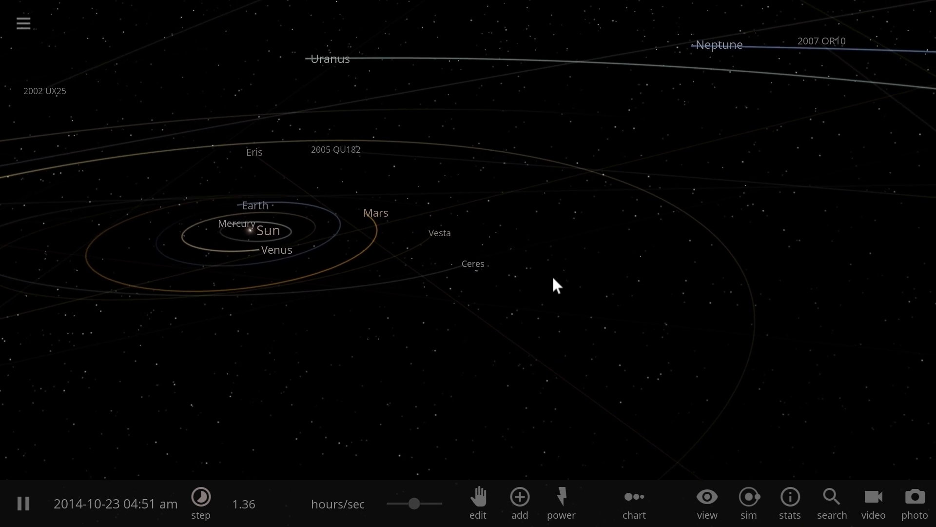
mouse_move(430, 286)
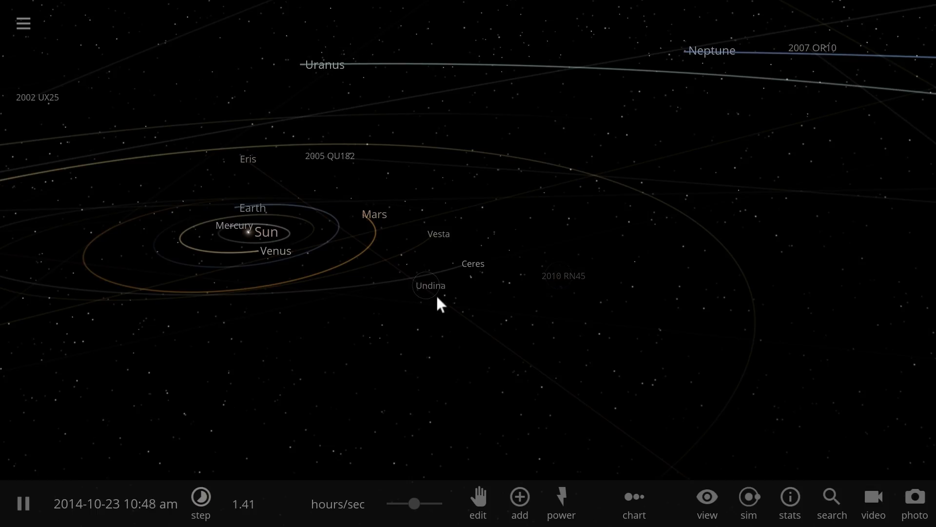
left_click(457, 305)
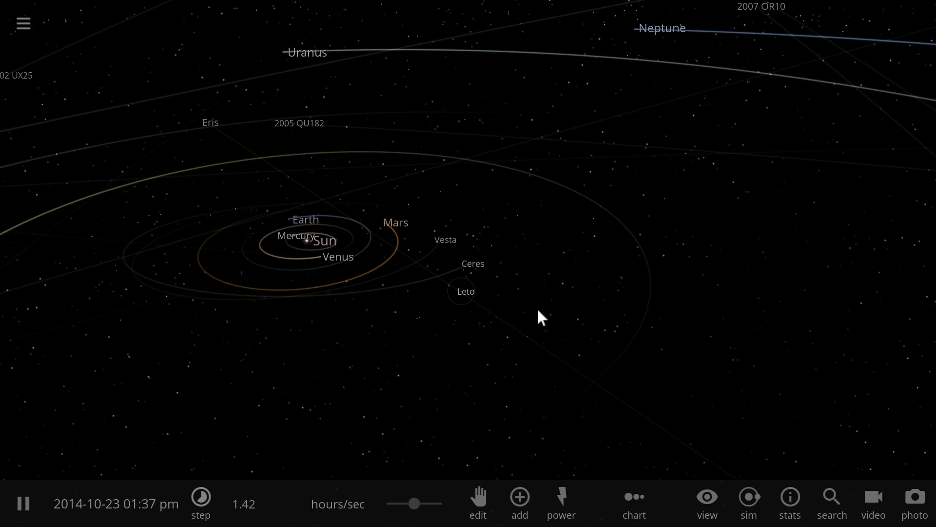
left_click(461, 255)
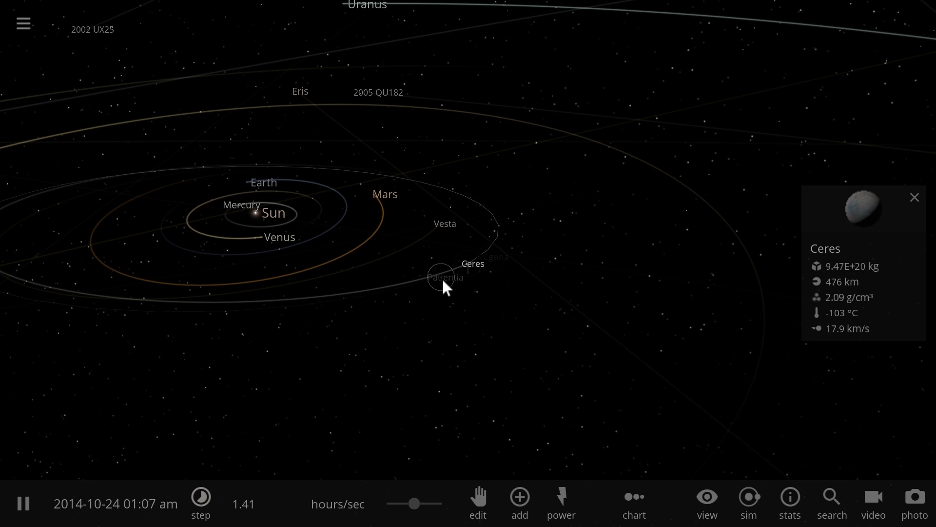
scroll(481, 263, "up", 3)
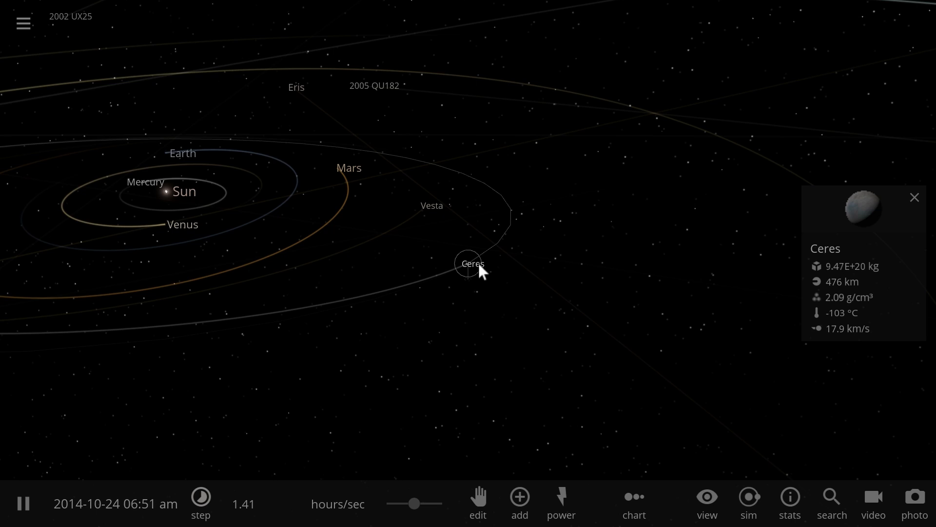
left_click_drag(477, 265, 484, 243)
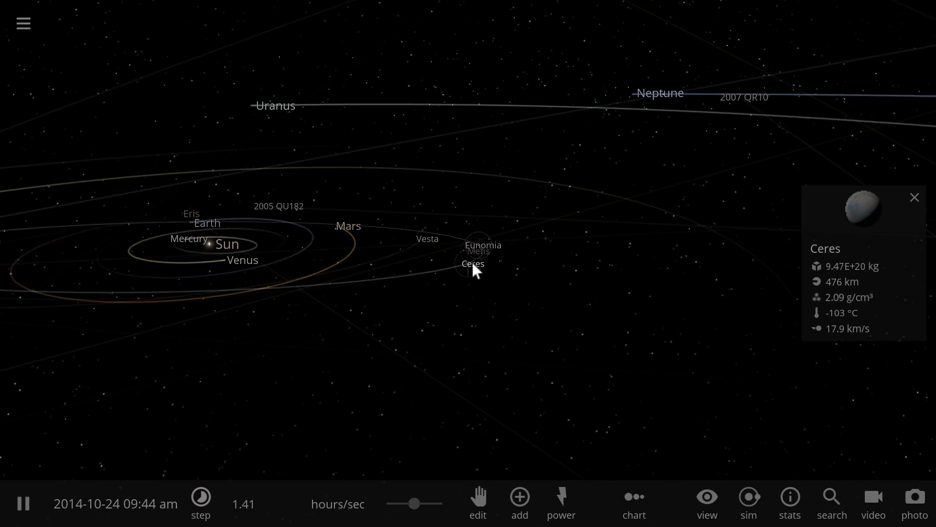
left_click_drag(415, 504, 429, 504)
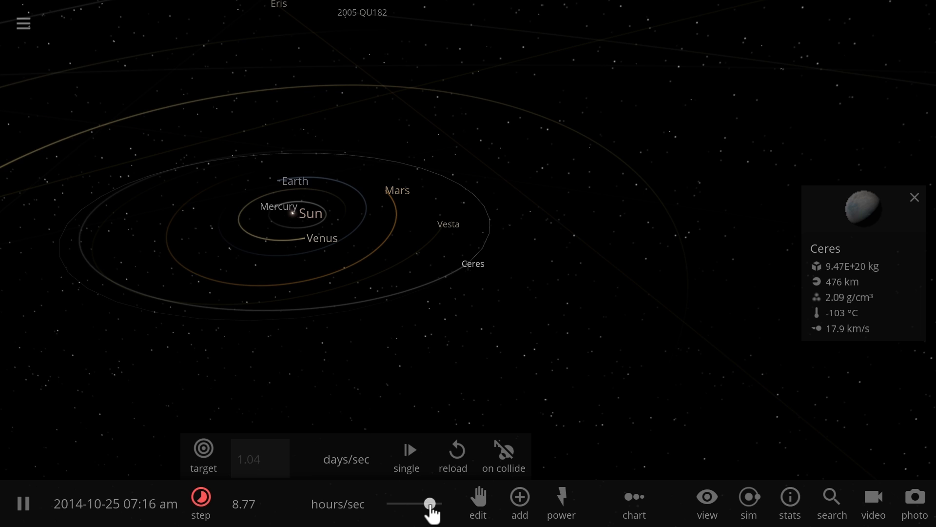
- Raise the simulation speed to days per second and orbit the view as years pass
left_click_drag(431, 504, 435, 504)
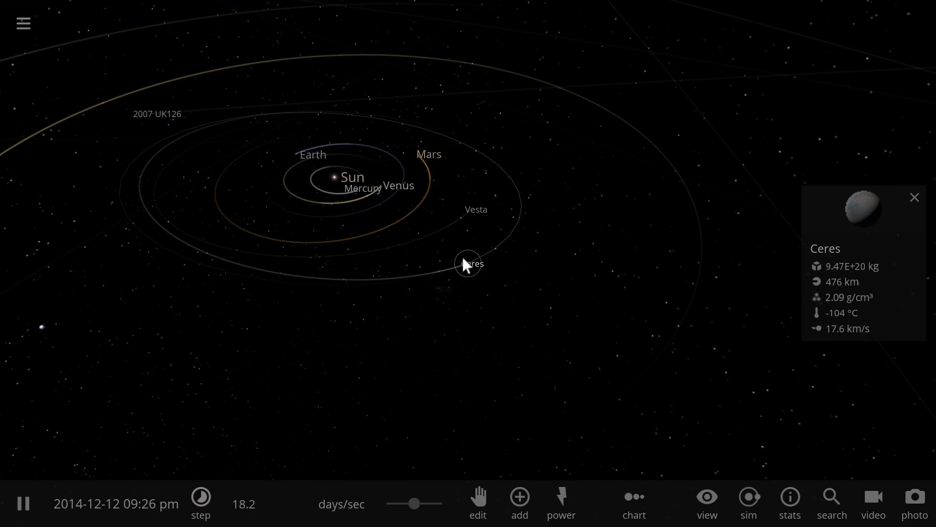
mouse_move(472, 266)
left_mouse_down()
mouse_move(411, 257)
mouse_move(486, 270)
mouse_move(413, 256)
left_mouse_up()
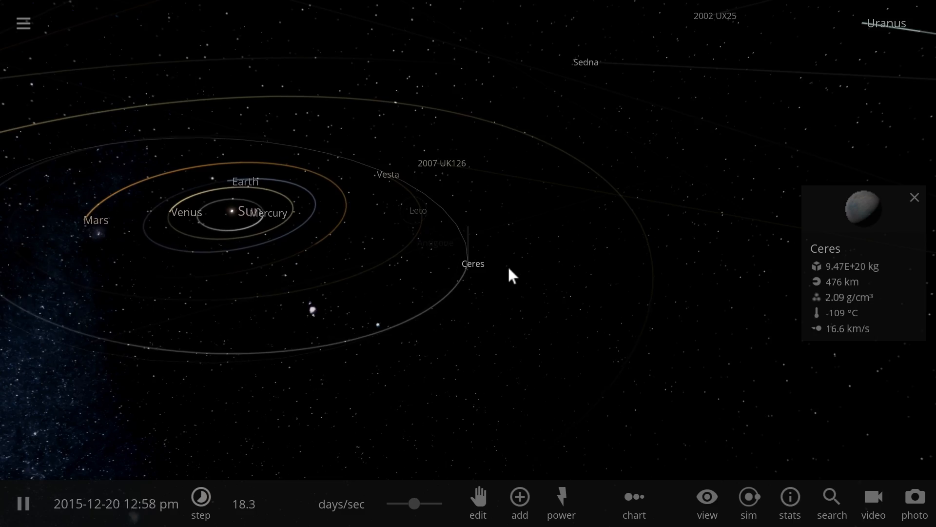
left_click_drag(487, 286, 471, 277)
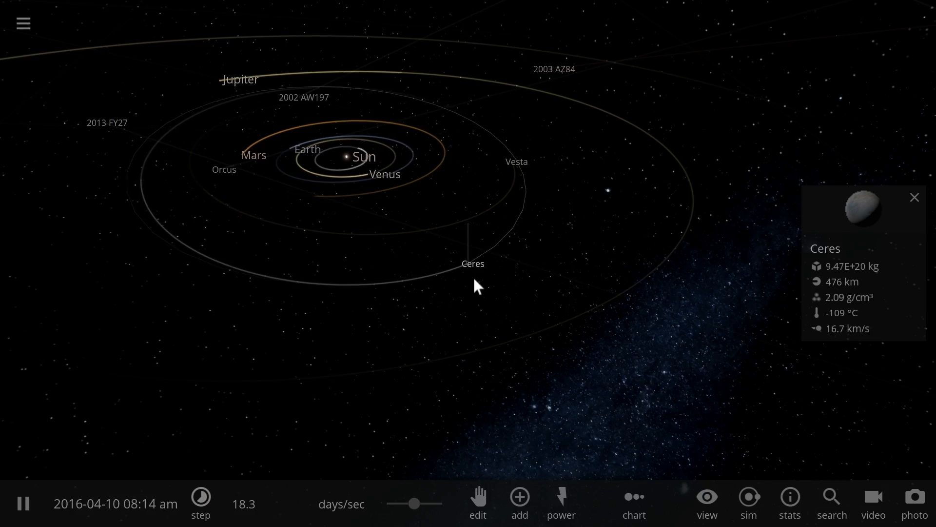
mouse_move(478, 276)
left_mouse_down()
mouse_move(458, 273)
mouse_move(407, 304)
mouse_move(313, 194)
left_mouse_up()
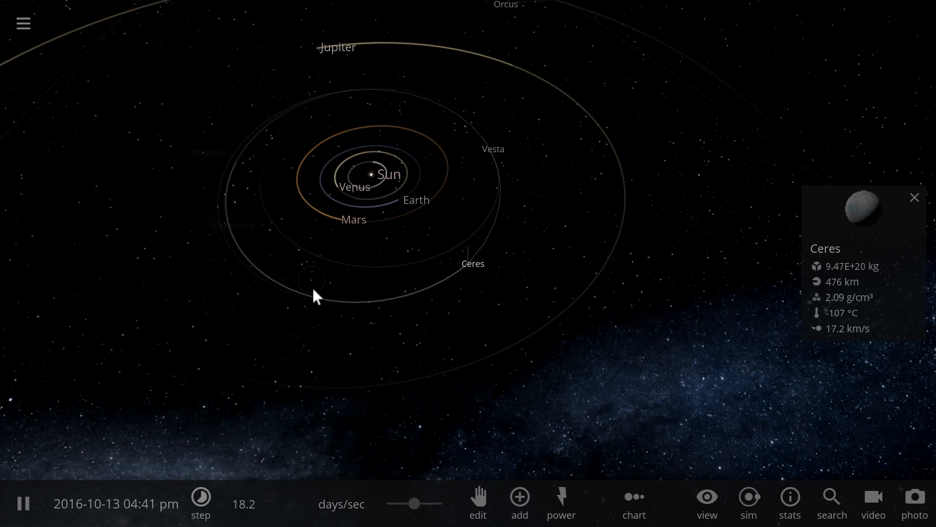
left_click_drag(315, 287, 347, 246)
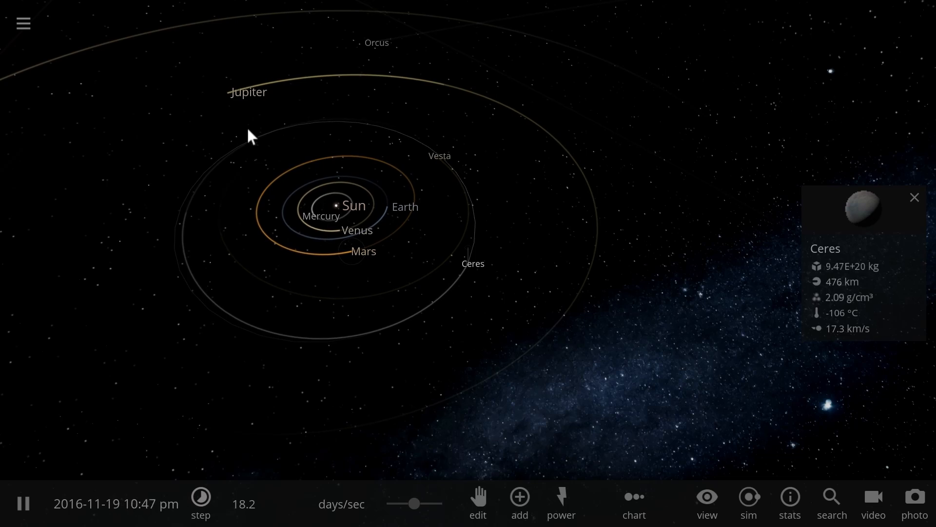
left_click_drag(380, 269, 386, 275)
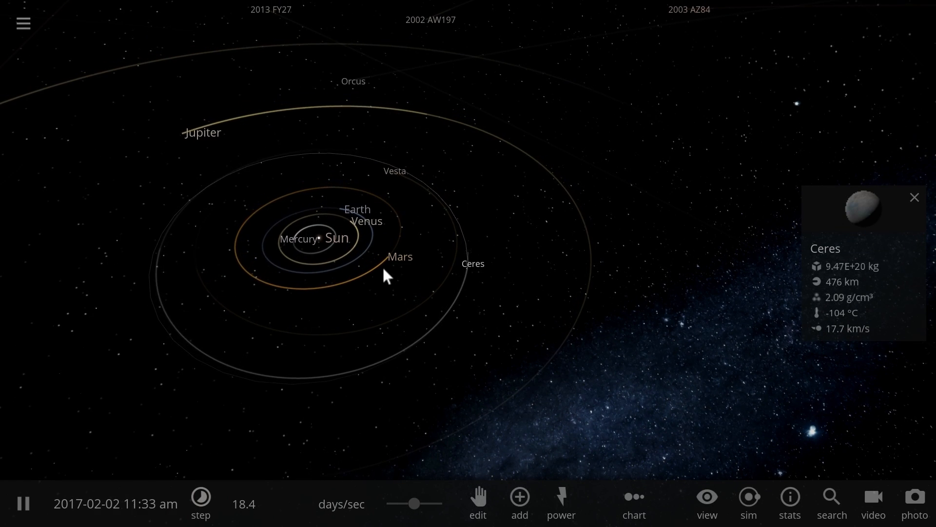
- Reposition the solar system view and select Vesta to show its quick facts
left_click_drag(386, 301, 357, 295)
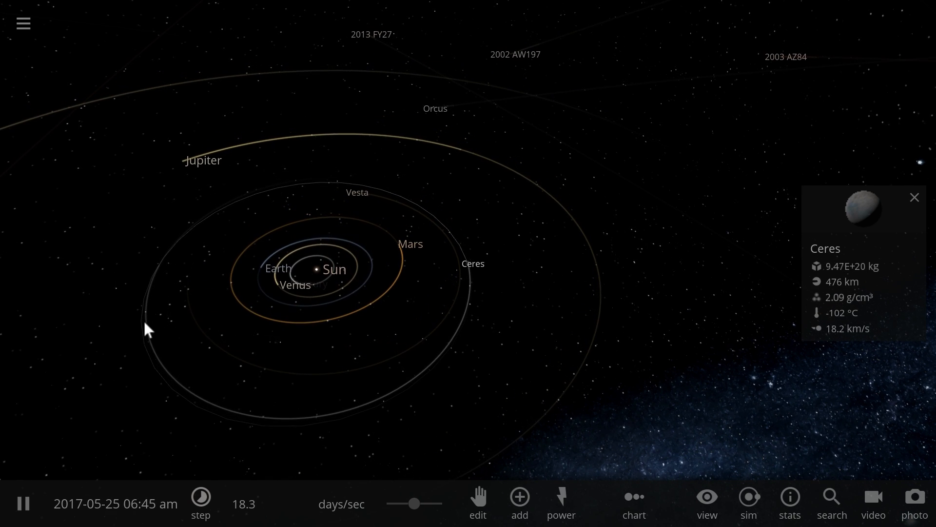
mouse_move(144, 316)
left_mouse_down()
mouse_move(172, 306)
mouse_move(186, 323)
left_mouse_up()
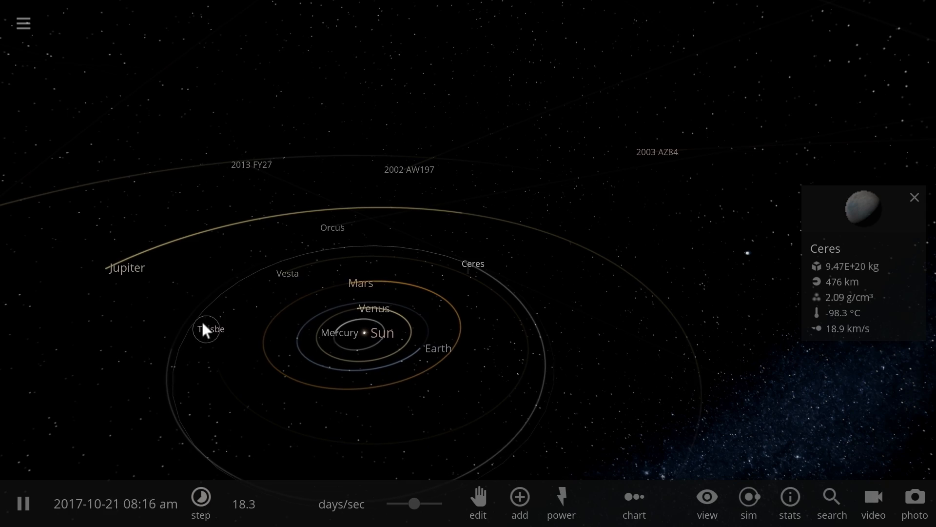
left_click_drag(202, 321, 276, 319)
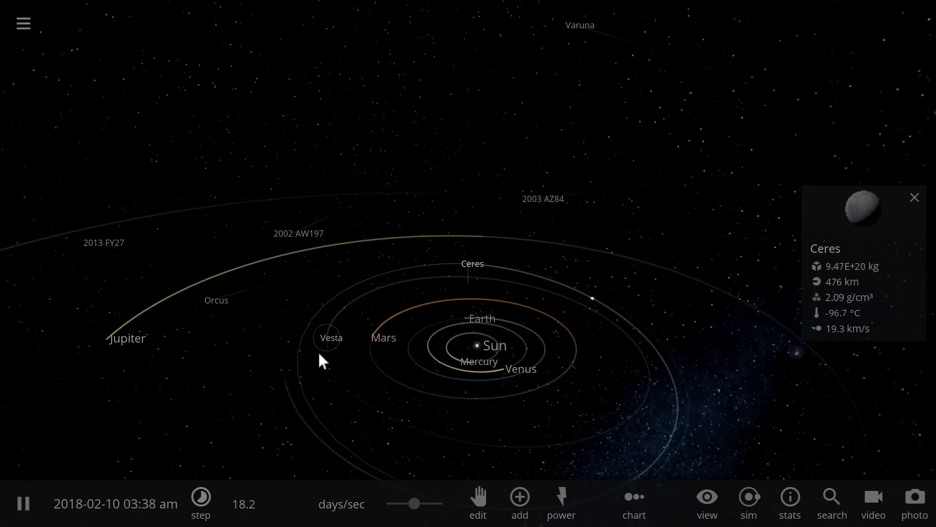
left_click(344, 354)
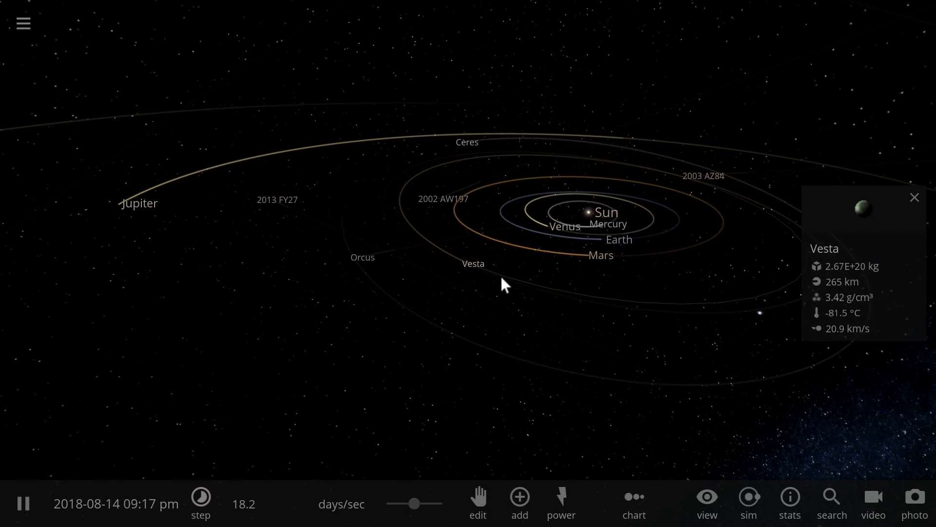
- Expand Vesta's full properties, inspect Kalliope and another body, then select Mars for its orbital elements
left_click(841, 214)
scroll(759, 316, "down", 3)
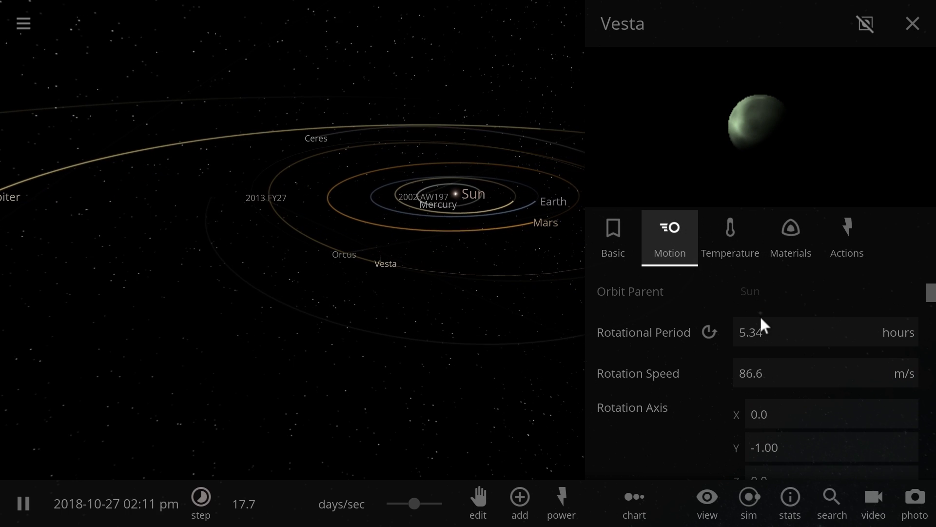
scroll(776, 333, "down", 3)
scroll(781, 348, "down", 3)
scroll(782, 347, "down", 3)
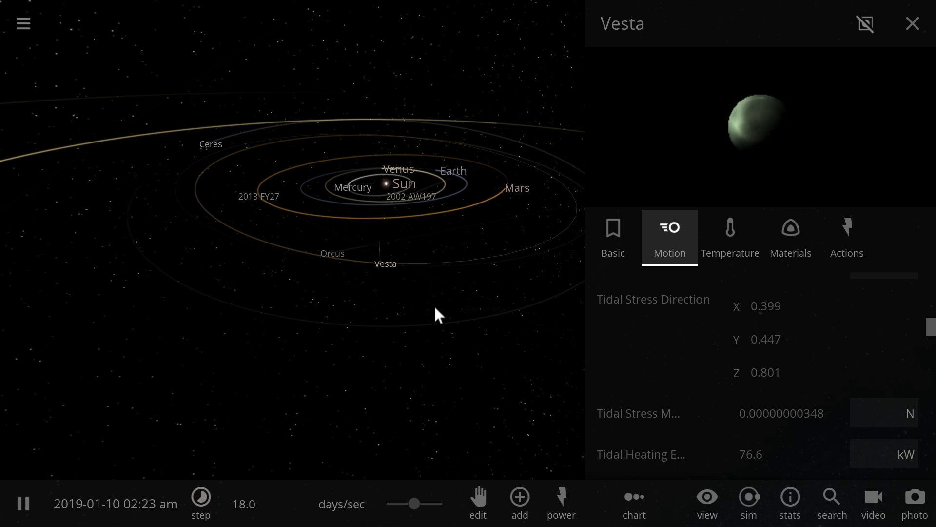
scroll(806, 348, "down", 3)
scroll(795, 344, "down", 3)
scroll(795, 343, "down", 3)
scroll(801, 336, "up", 2)
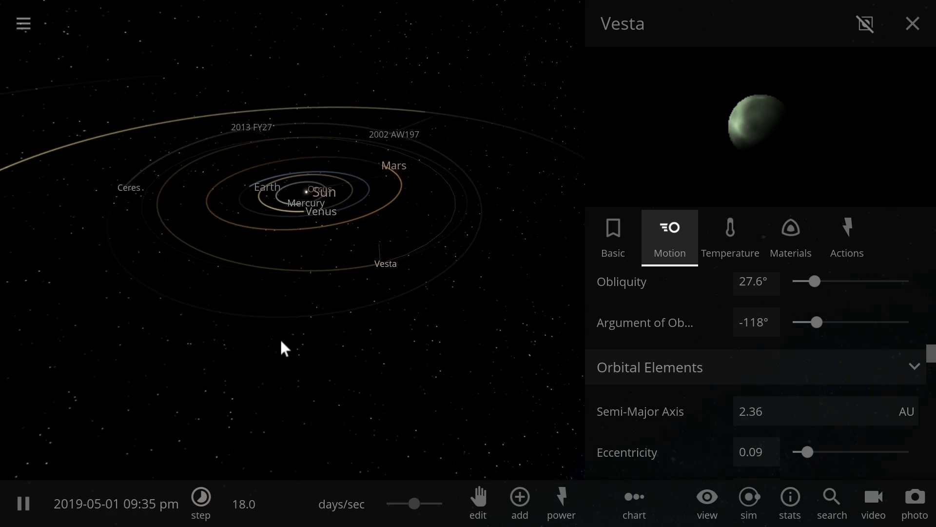
left_click(128, 203)
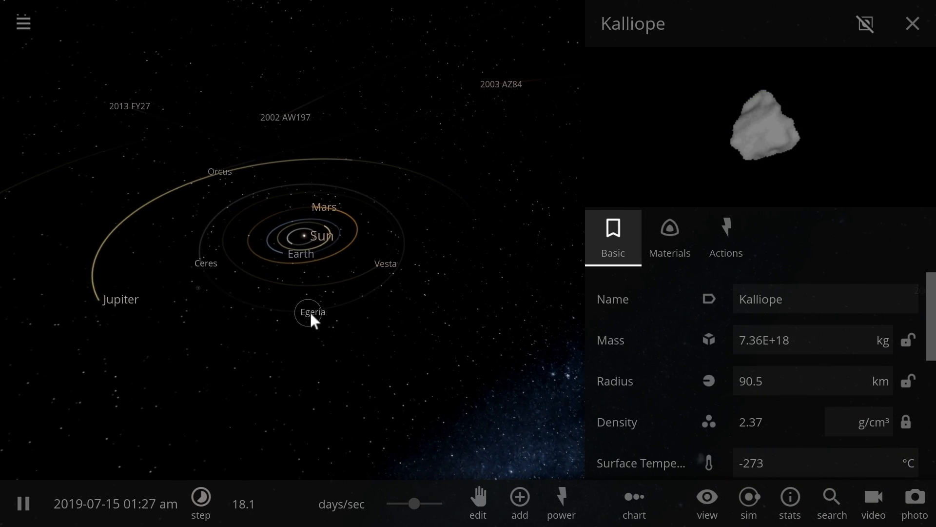
left_click(313, 311)
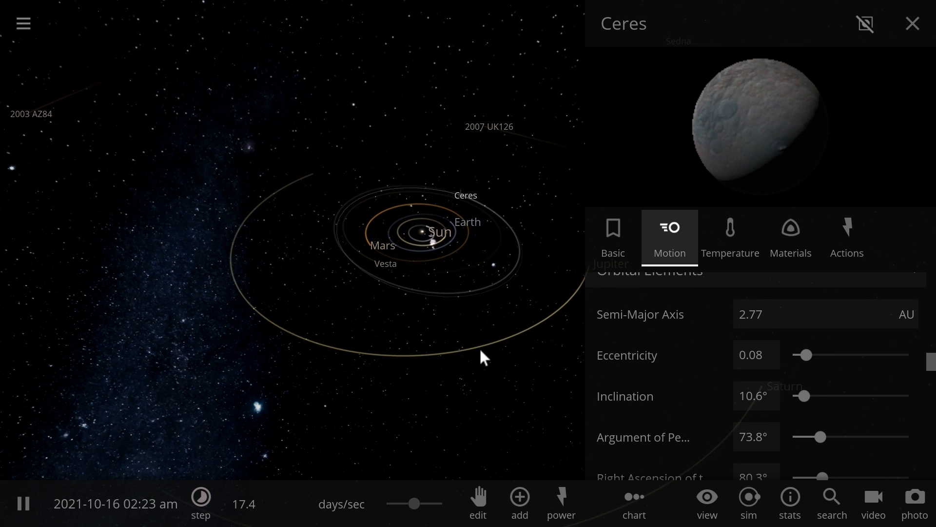
left_click_drag(479, 347, 535, 245)
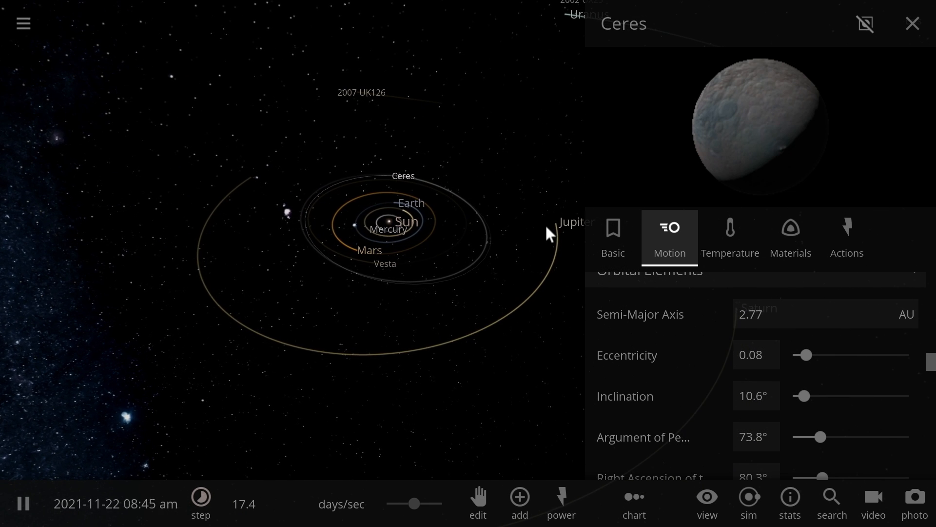
left_click(359, 254)
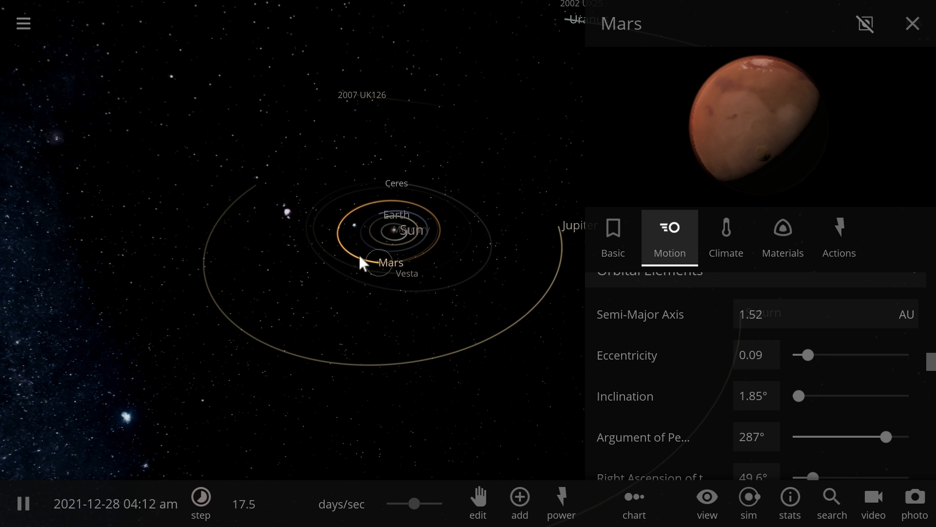
- Load the Mars simulation, select Deimos, then select Mars to show its info panel
left_click(23, 23)
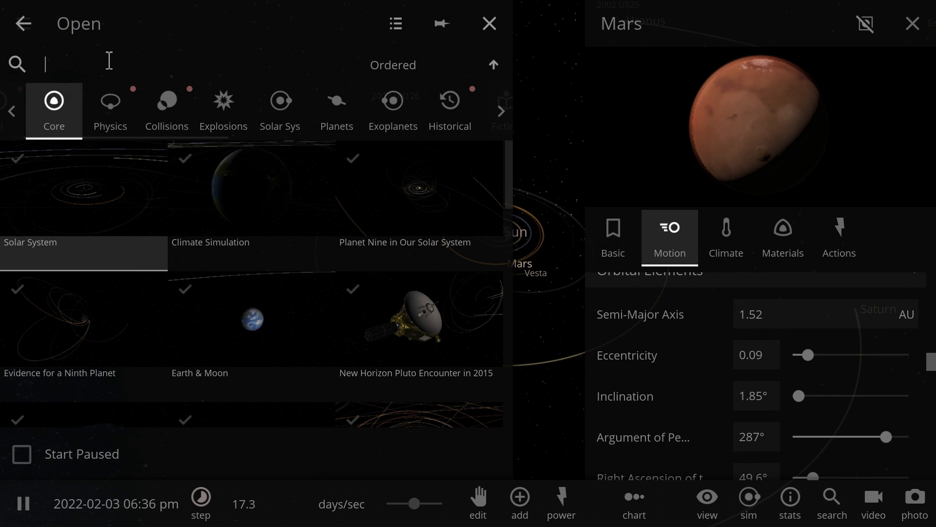
type("mar")
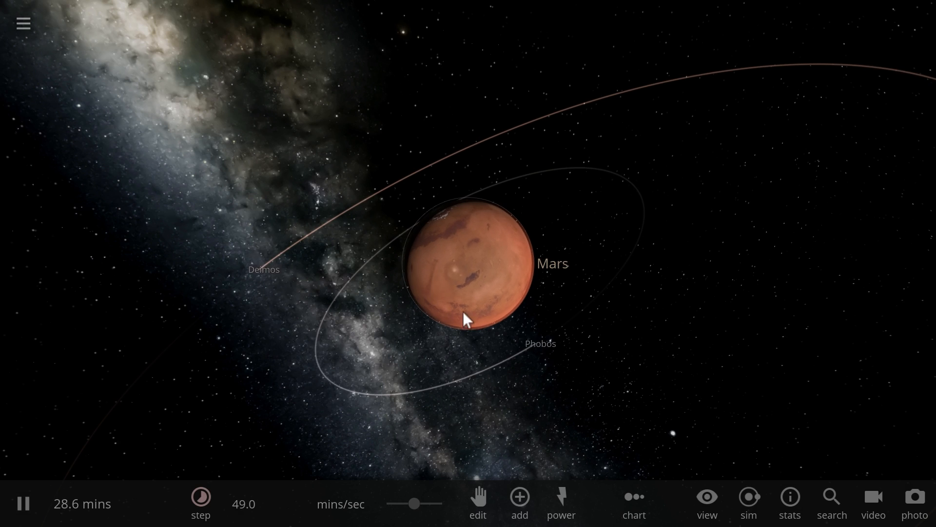
scroll(578, 293, "down", 3)
scroll(566, 249, "down", 2)
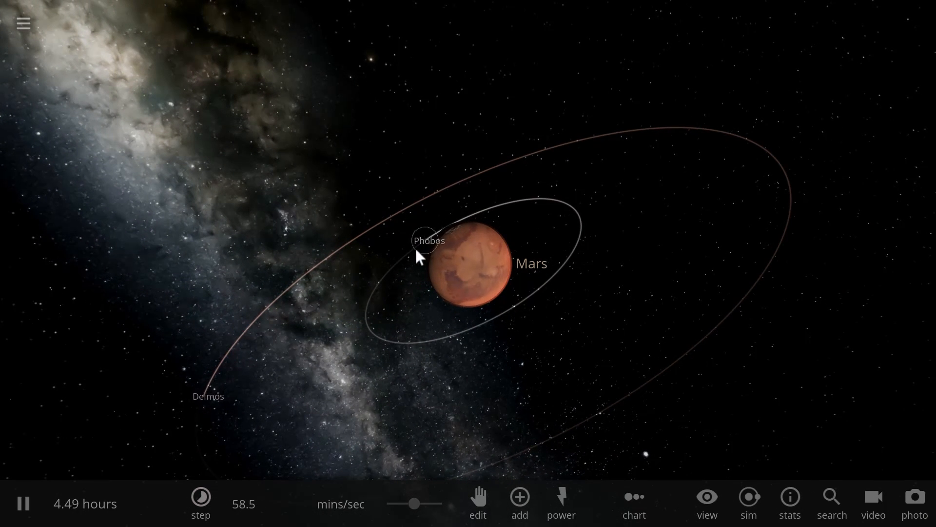
scroll(353, 344, "down", 3)
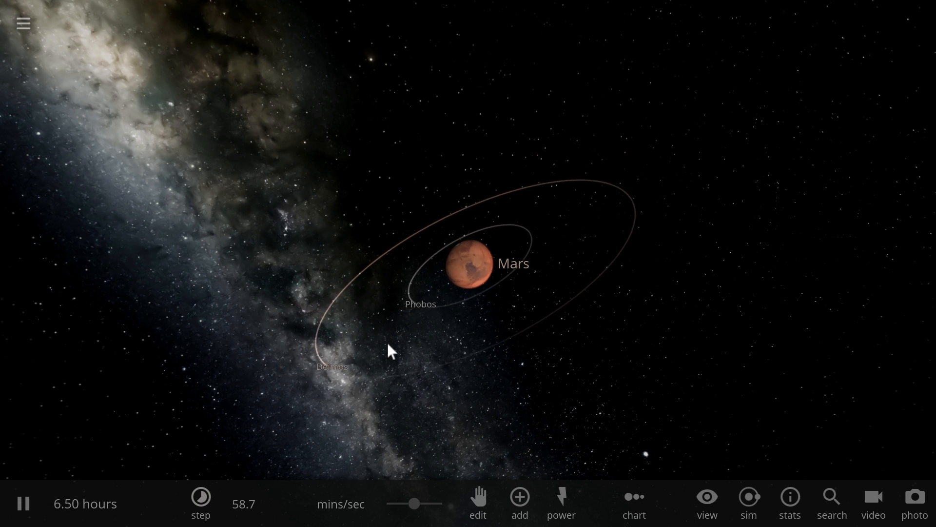
left_click_drag(395, 343, 488, 317)
left_click(399, 347)
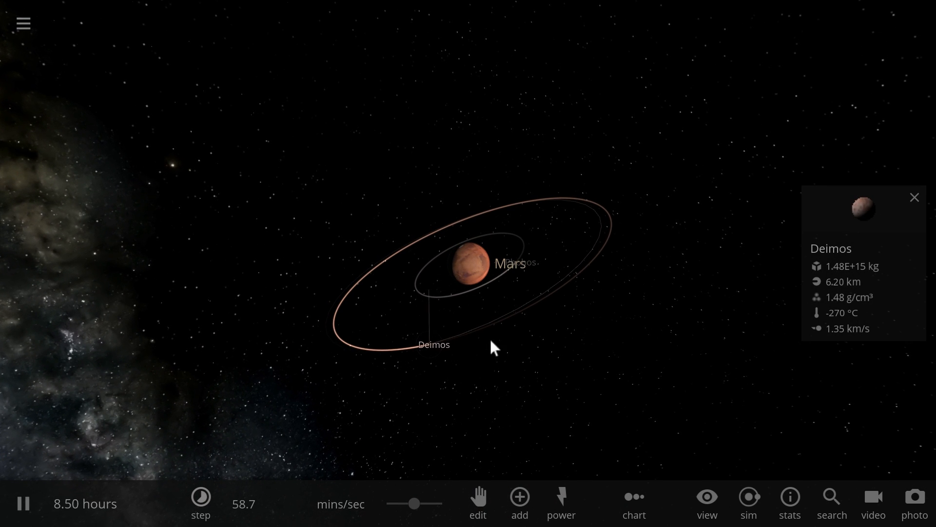
left_click(460, 265)
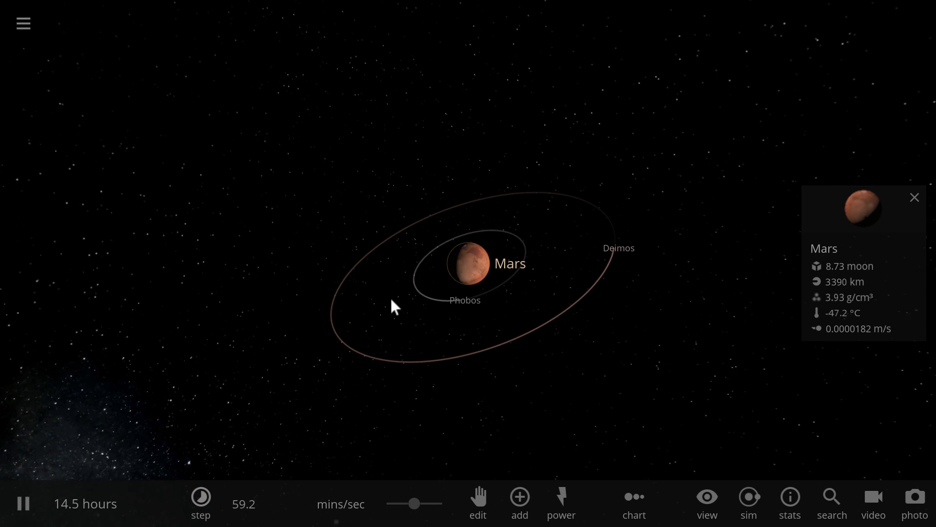
- Load Jupiter & Moons, select the outer moon S/2003J2 and show its details
left_click(24, 23)
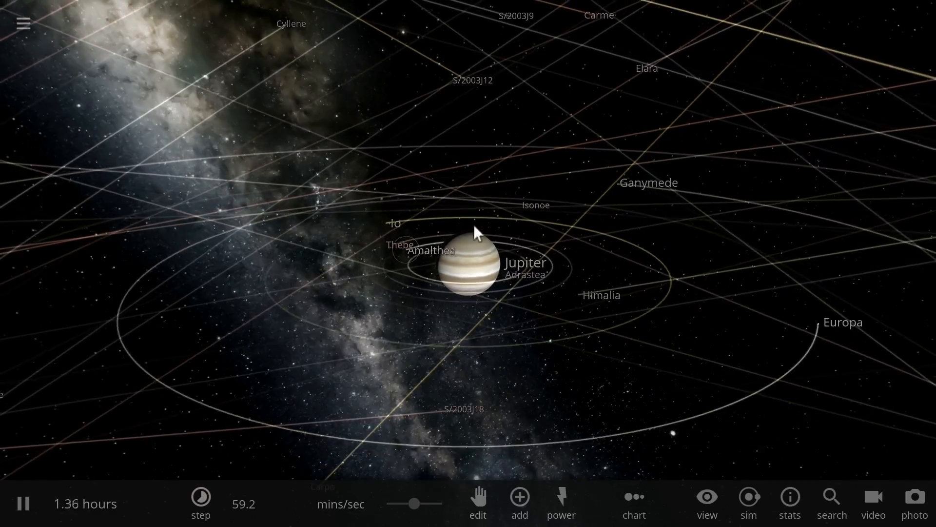
scroll(427, 231, "down", 5)
scroll(427, 231, "down", 5)
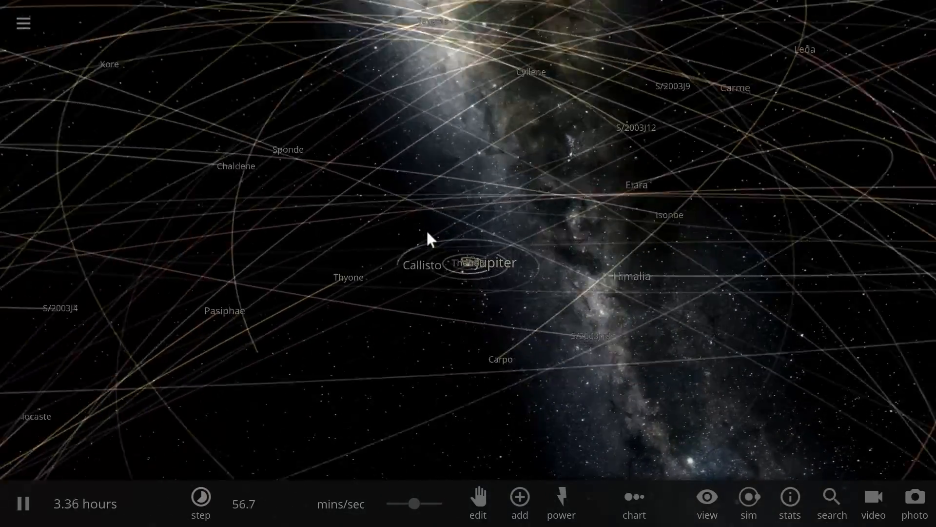
scroll(426, 229, "down", 8)
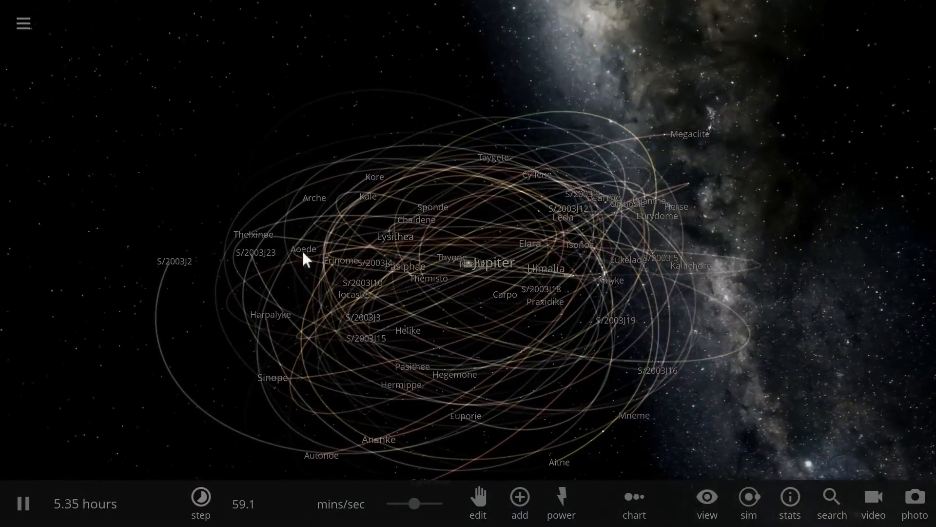
left_click_drag(170, 268, 214, 284)
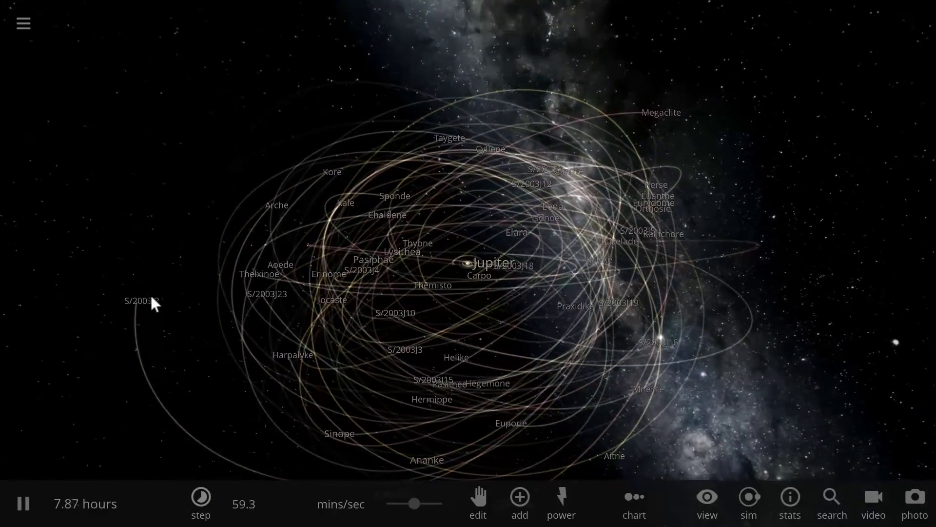
left_click(144, 298)
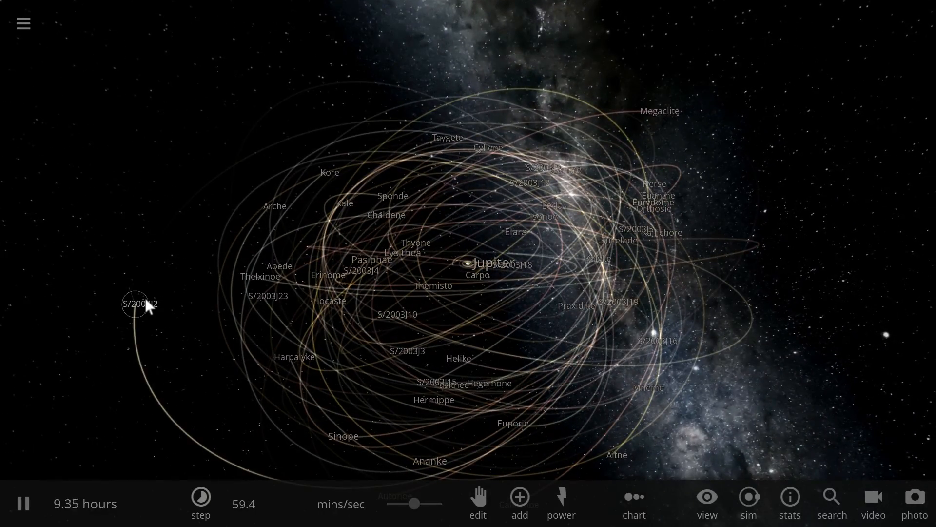
left_click(144, 304)
mouse_move(301, 286)
left_mouse_down()
mouse_move(484, 255)
mouse_move(581, 195)
mouse_move(536, 219)
mouse_move(451, 237)
mouse_move(482, 236)
mouse_move(430, 273)
mouse_move(369, 283)
mouse_move(383, 263)
mouse_move(420, 284)
mouse_move(479, 274)
mouse_move(507, 257)
mouse_move(497, 269)
left_mouse_up()
scroll(497, 269, "up", 3)
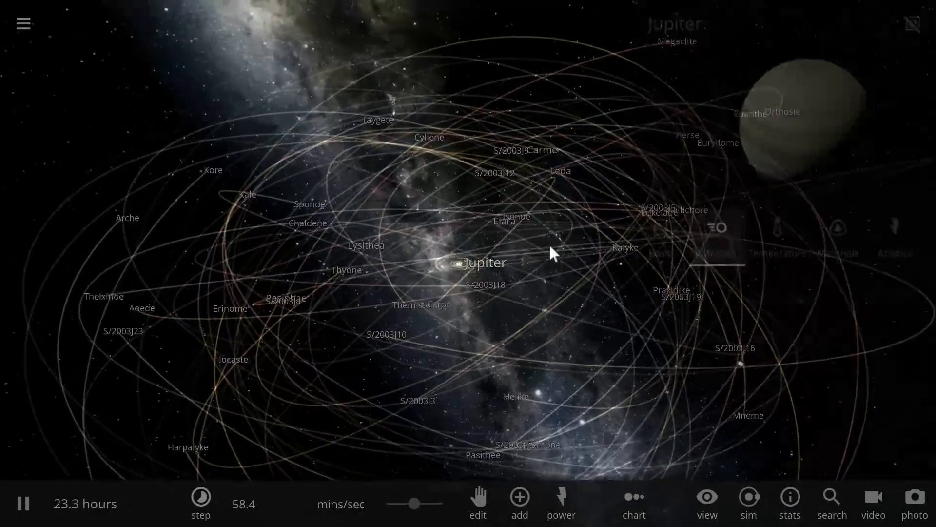
- Bring up the simulation browser and return to the main menu
left_click(24, 23)
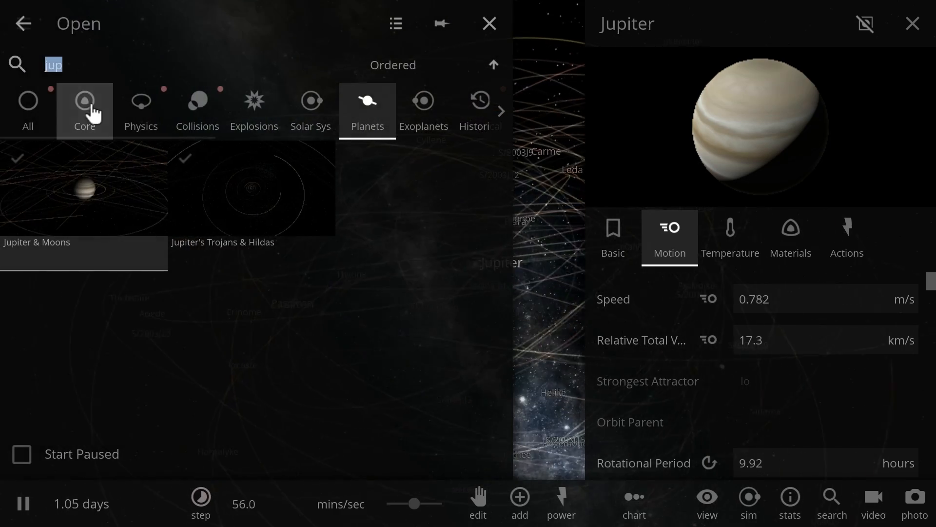
left_click(23, 24)
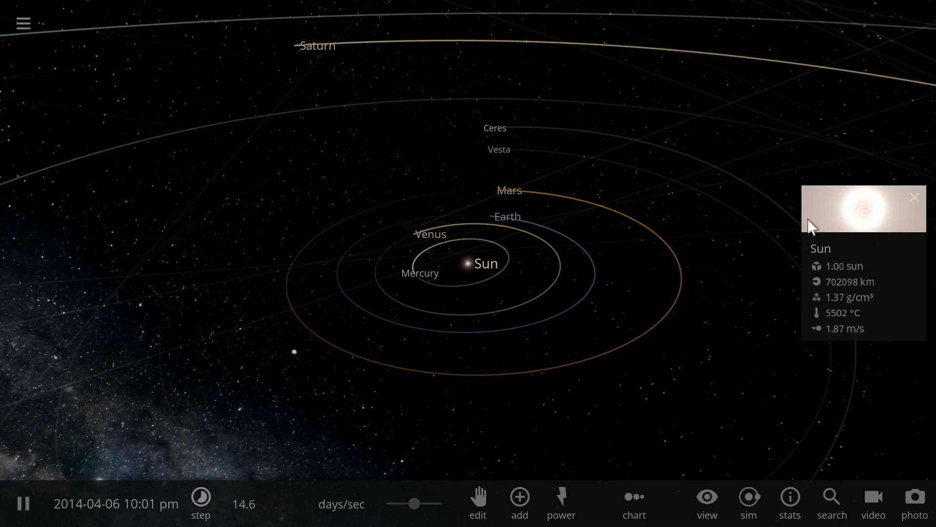
- Start adding a new object to the solar system simulation
left_click(520, 498)
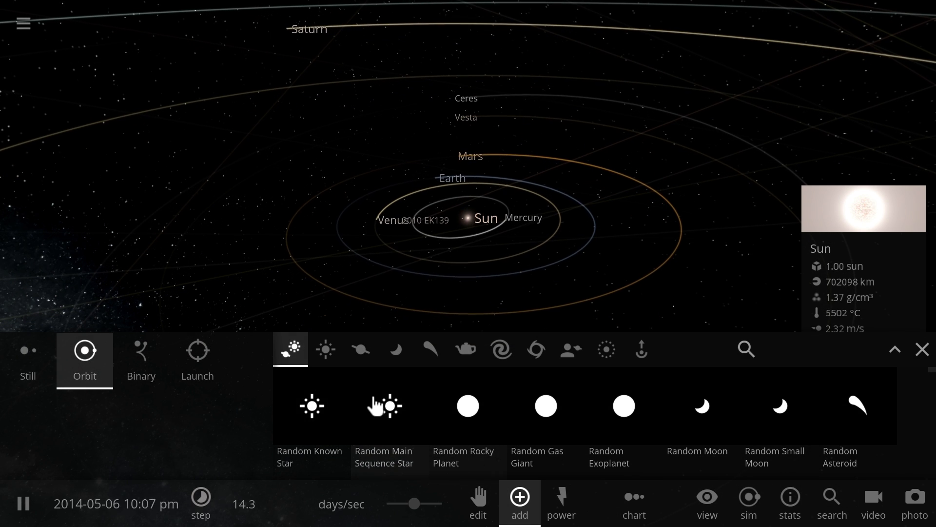
scroll(382, 274, "down", 2)
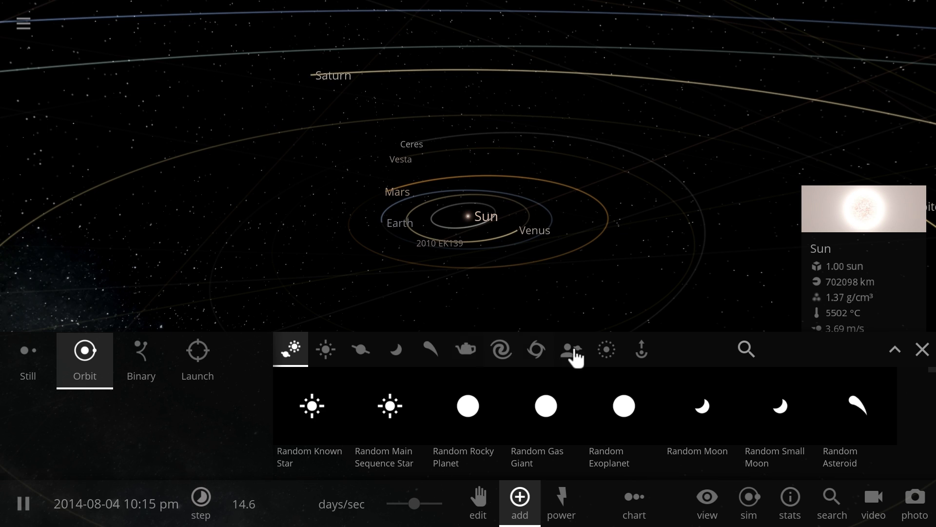
- Choose the Saturn ring preset, give it a 3.4 AU outer radius and a torus shape
left_click(606, 349)
left_click(522, 406)
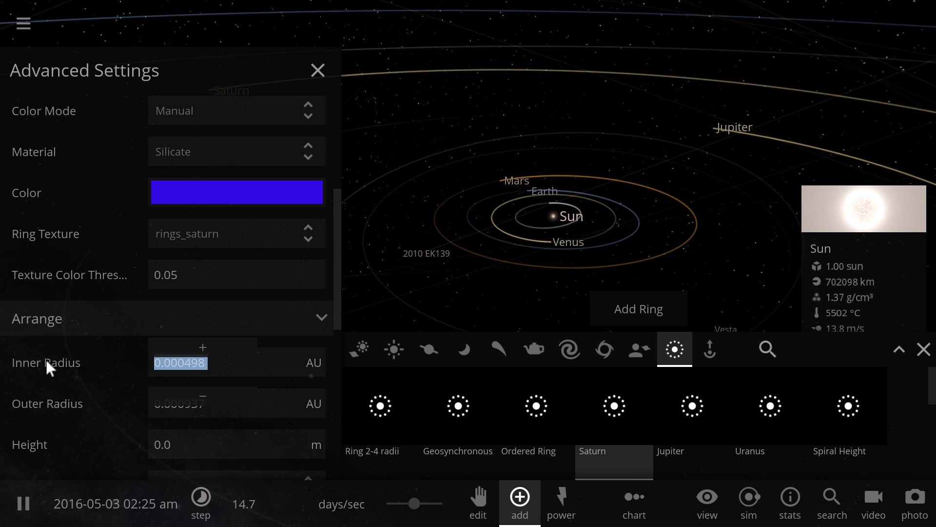
type("2.3")
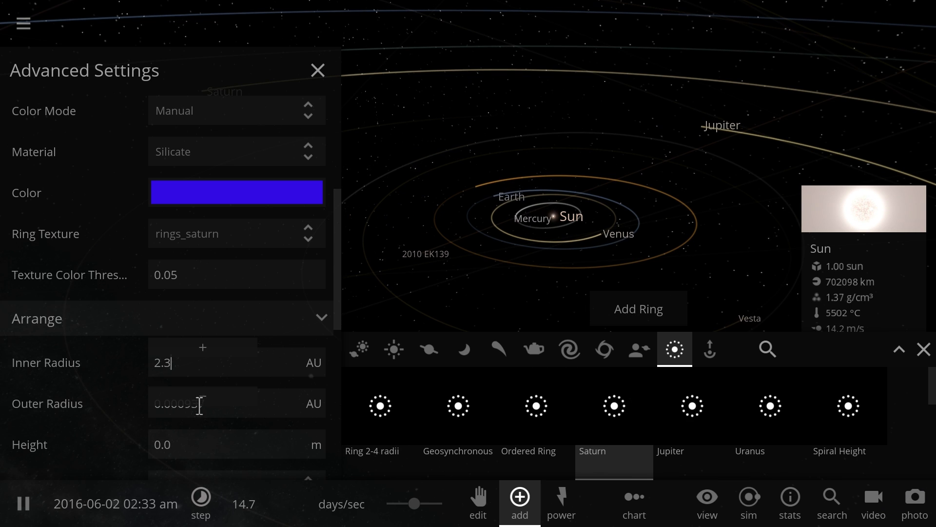
double_click(201, 404)
type("3.4")
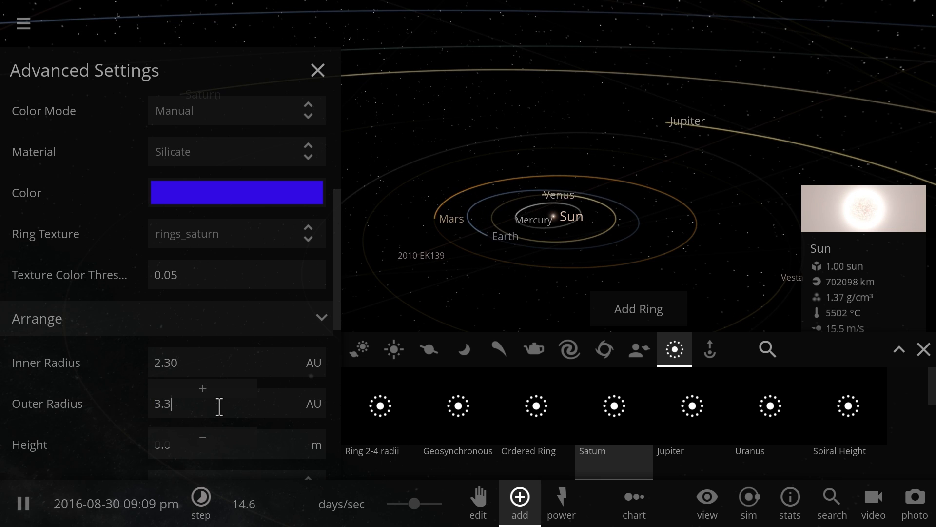
scroll(219, 406, "down", 2)
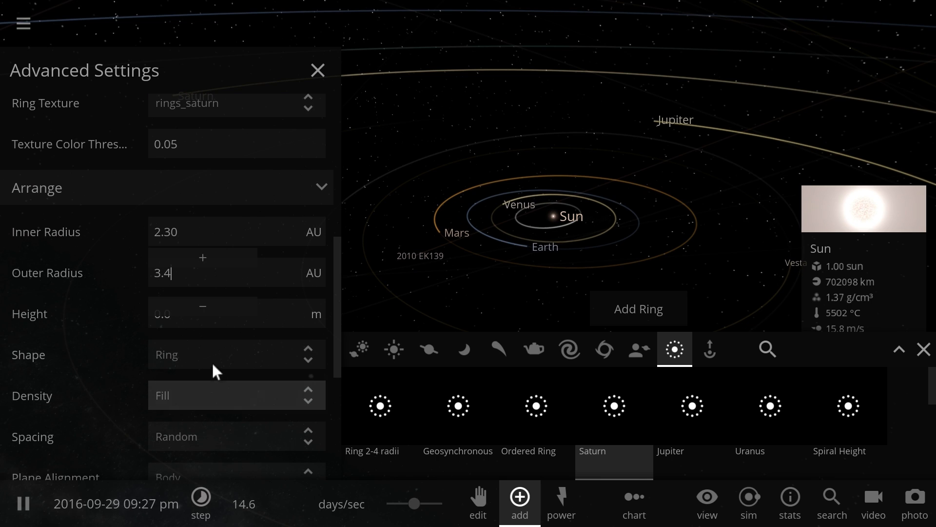
left_click(203, 355)
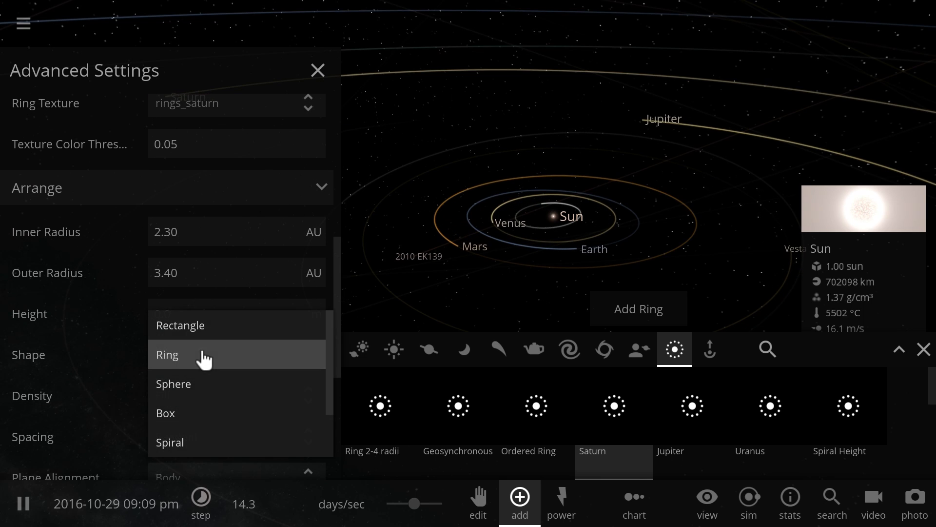
scroll(203, 355, "down", 2)
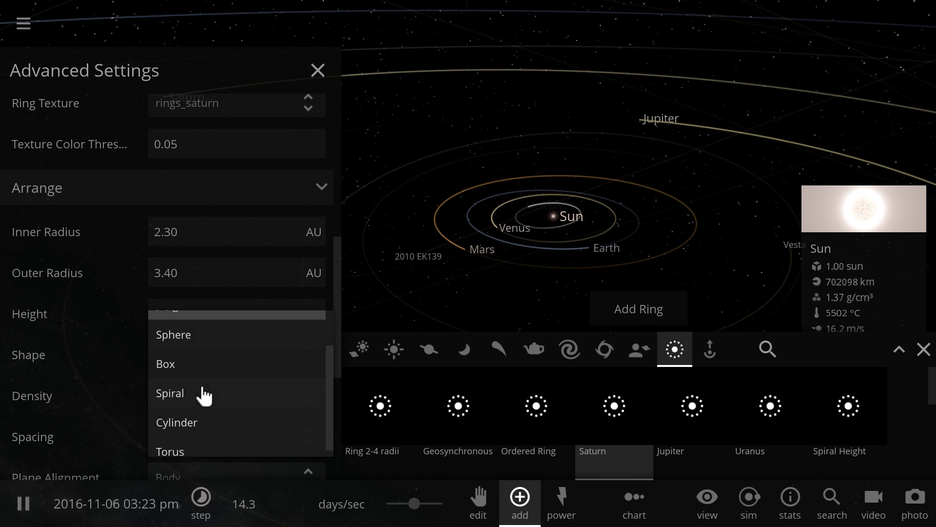
left_click(185, 445)
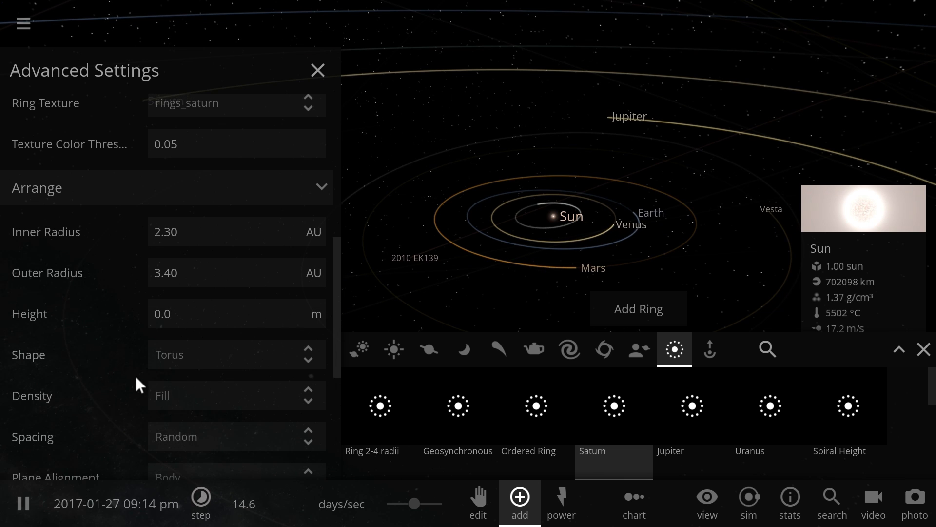
scroll(211, 378, "down", 2)
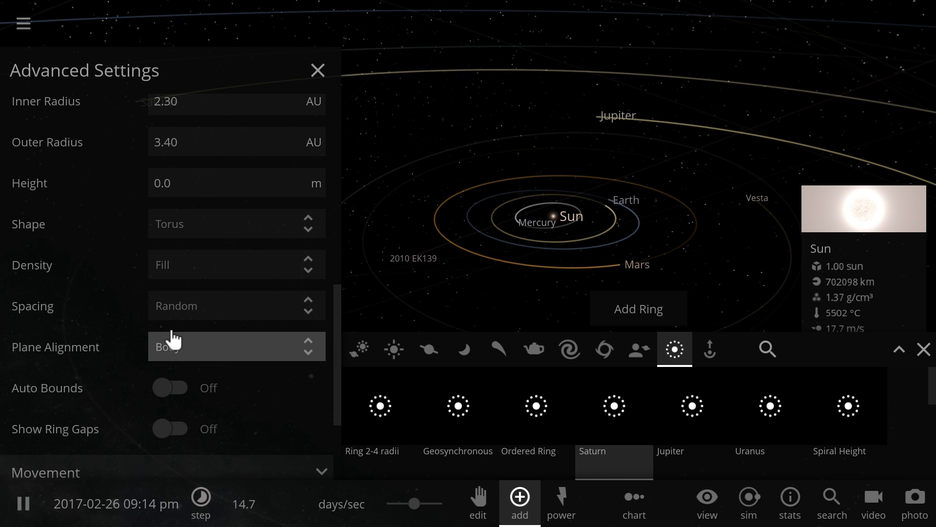
scroll(172, 321, "up", 5)
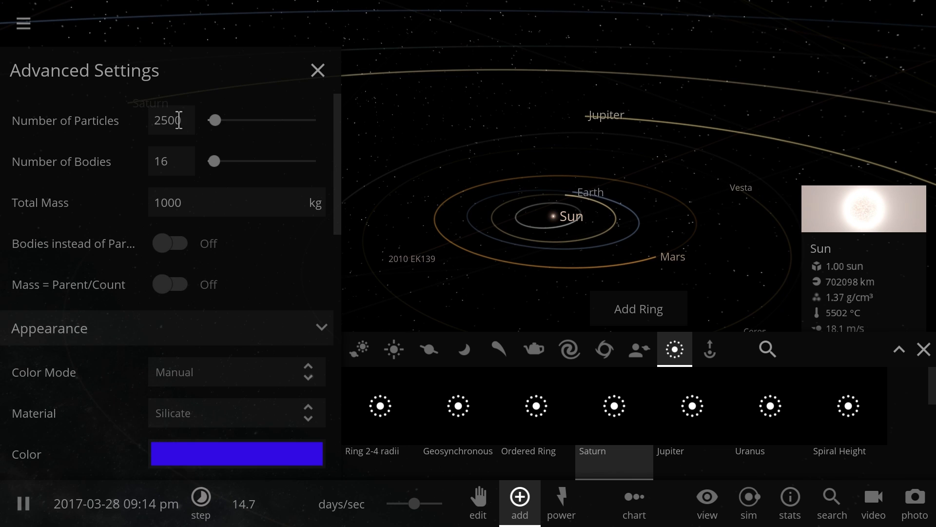
- Slow the simulation and run time in seconds per second
left_click_drag(182, 120, 138, 131)
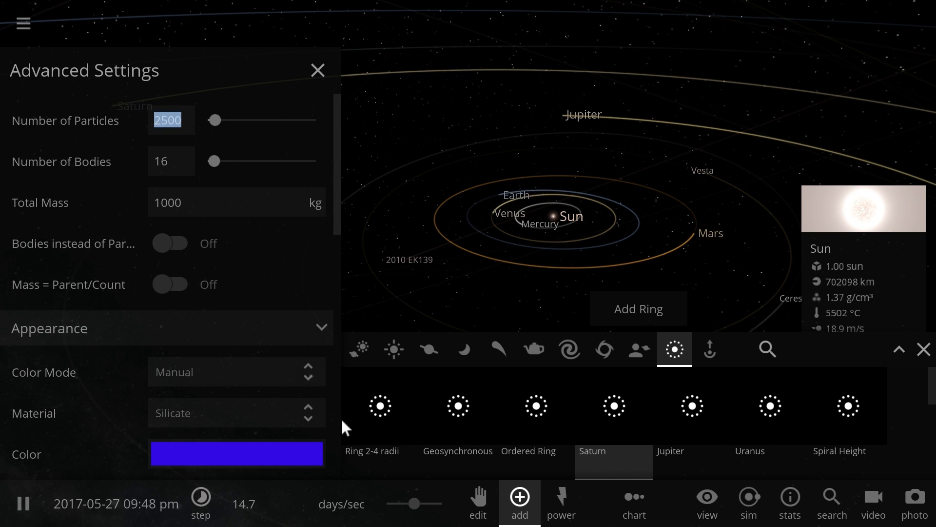
left_click_drag(412, 504, 394, 505)
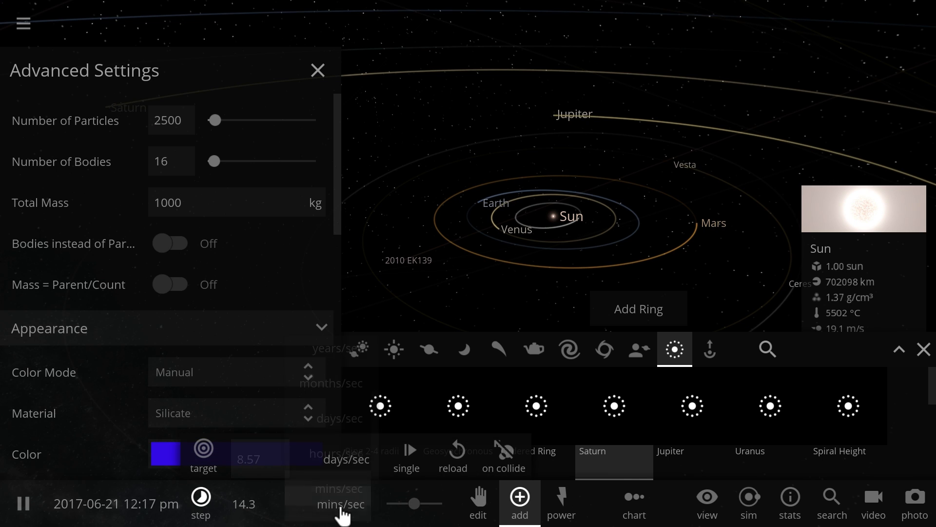
left_click(341, 504)
scroll(344, 453, "down", 2)
left_click(351, 462)
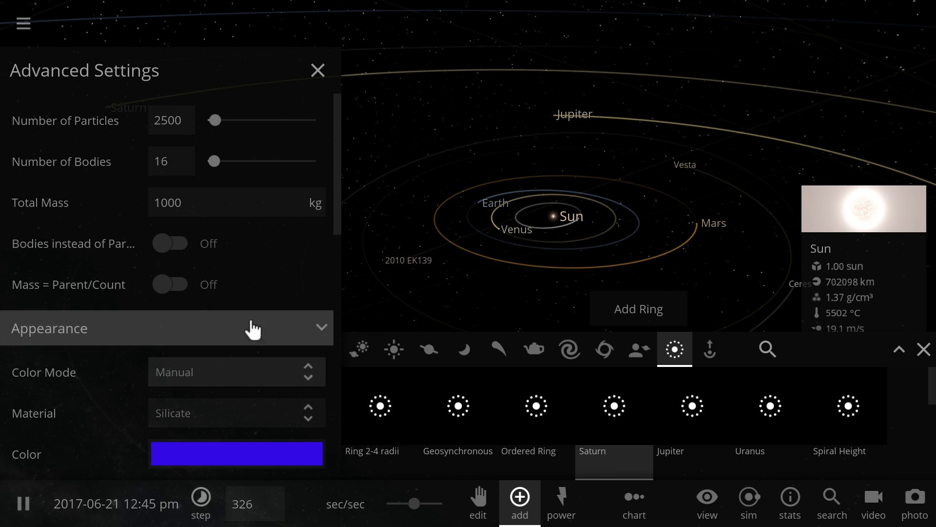
- Set the particle count to 1100000 and add the ring around the Sun
double_click(184, 120)
type("1")
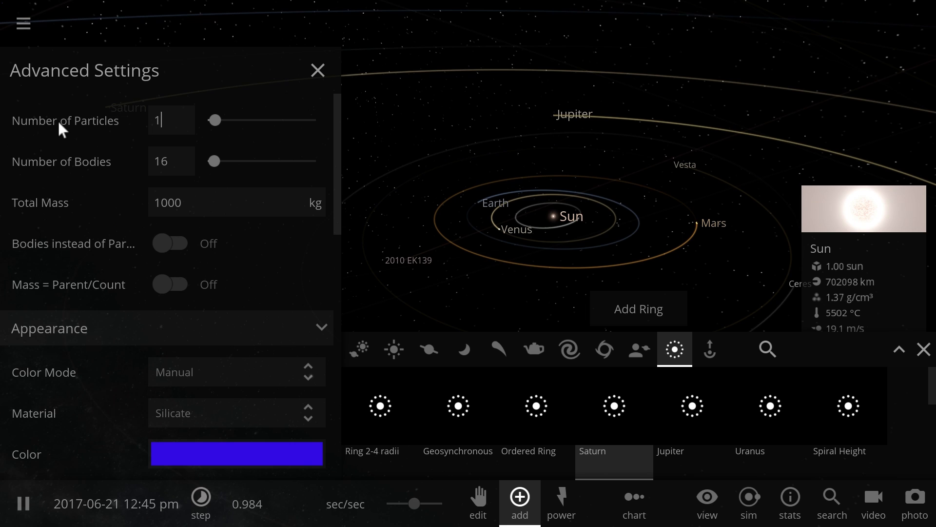
type("100")
type("00000")
left_click(558, 211)
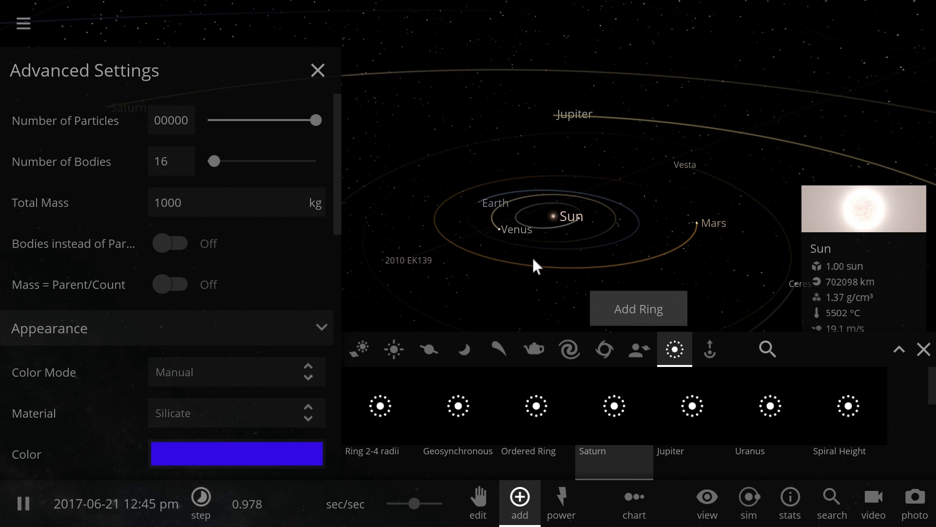
left_click(521, 257)
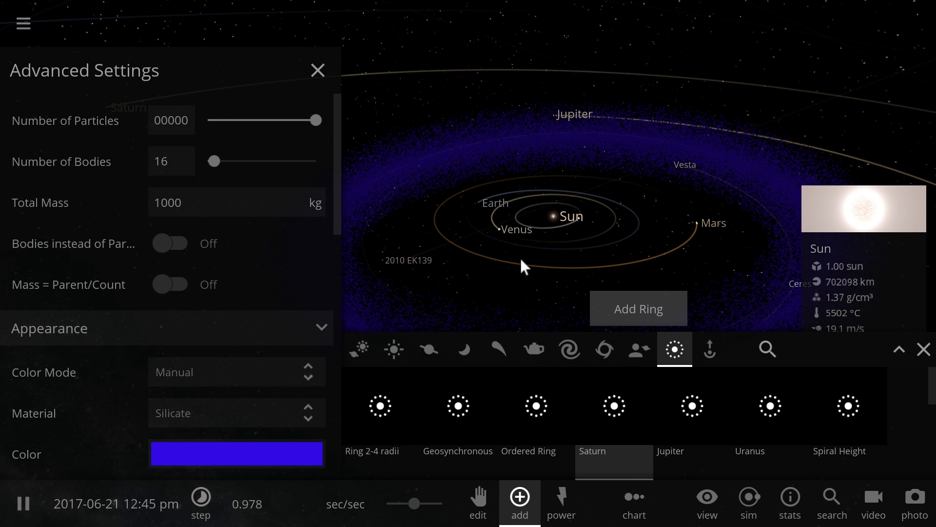
left_click(318, 70)
left_click(526, 395)
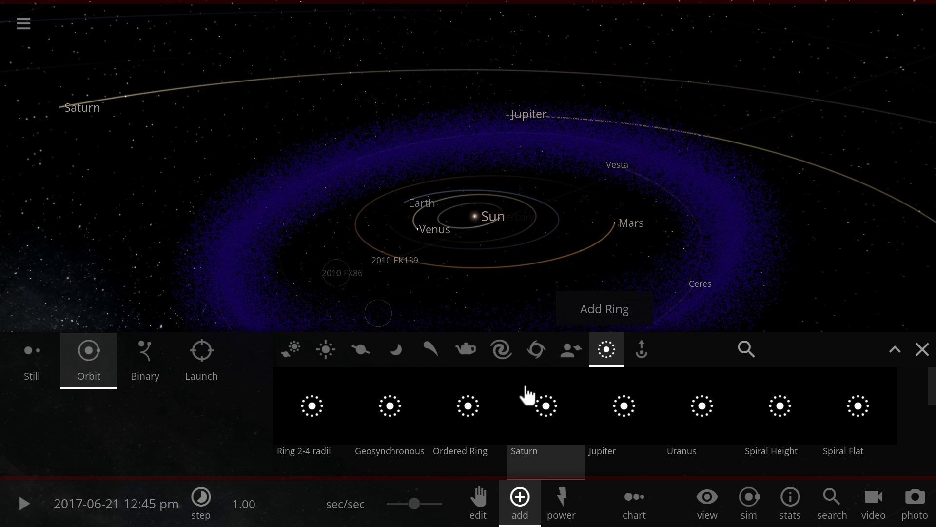
left_click(922, 349)
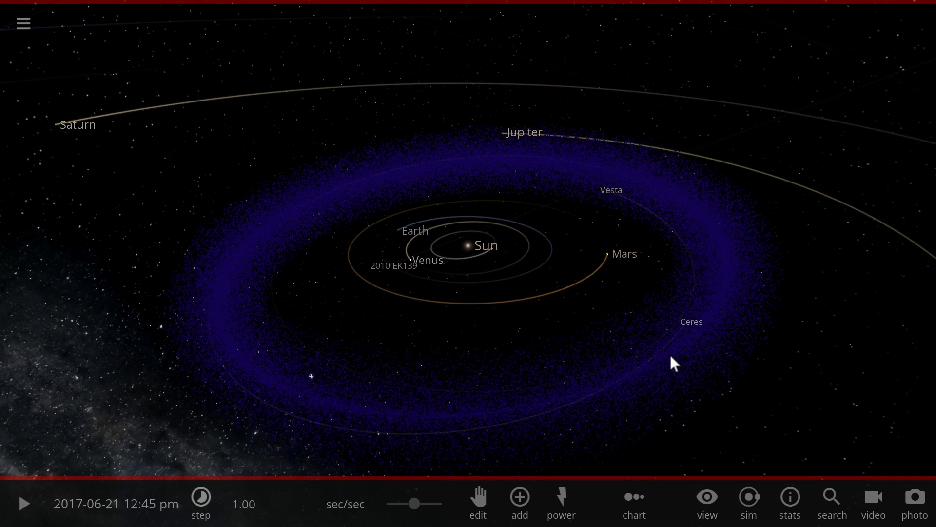
mouse_move(649, 342)
left_mouse_down()
mouse_move(599, 312)
mouse_move(713, 298)
left_mouse_up()
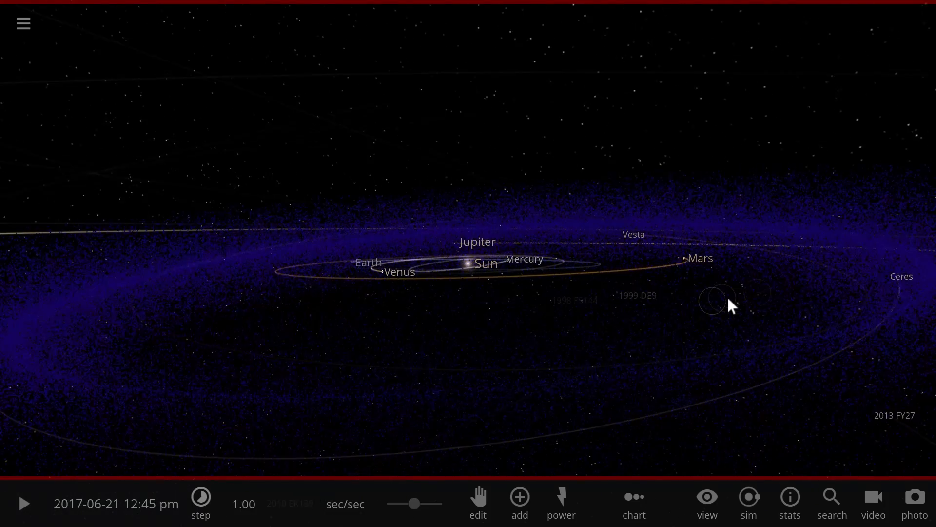
mouse_move(714, 298)
left_mouse_down()
mouse_move(419, 327)
mouse_move(271, 360)
left_mouse_up()
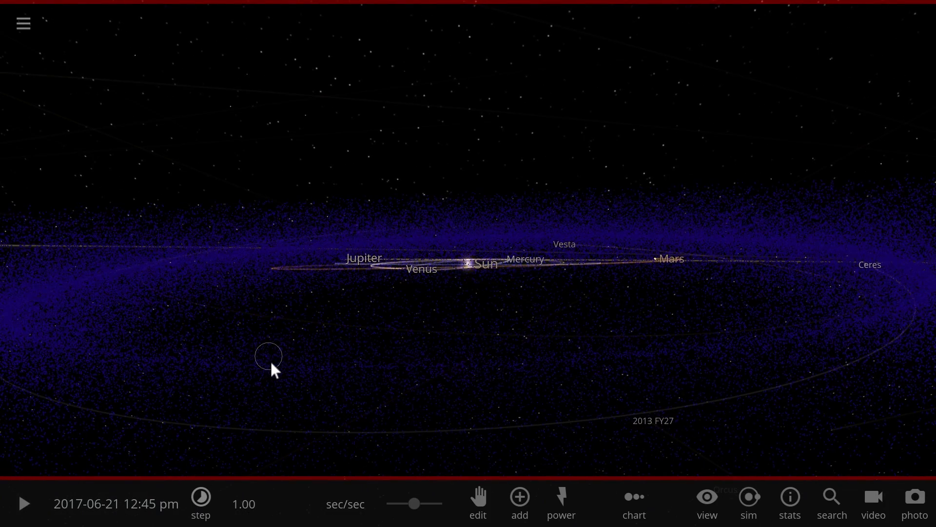
left_click(270, 360)
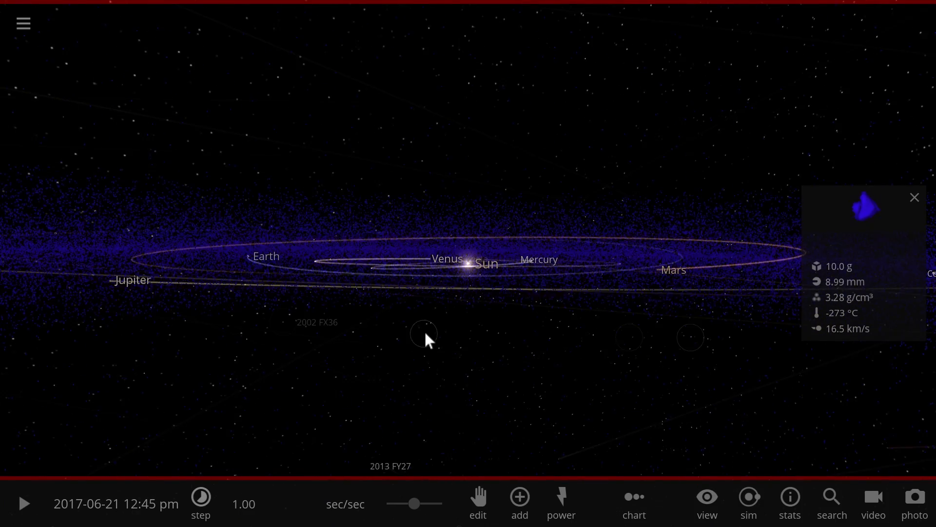
left_click_drag(425, 330, 527, 340)
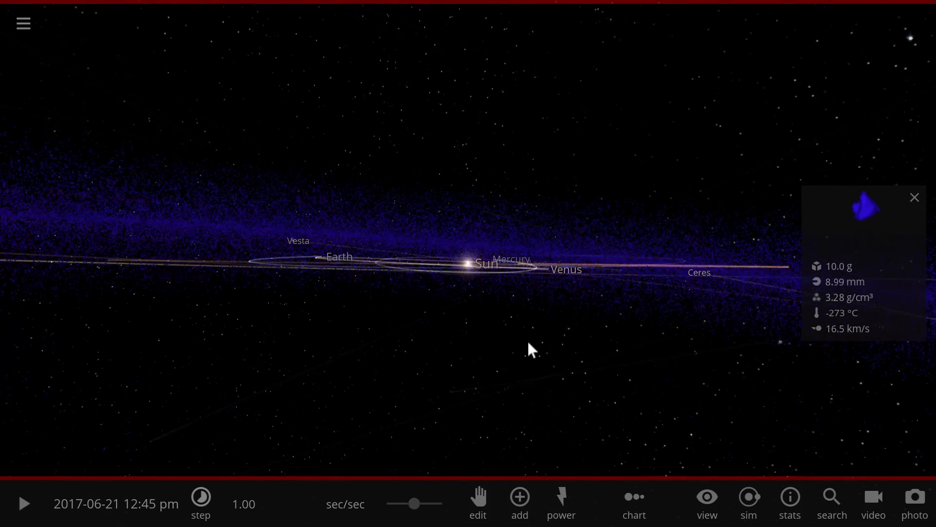
scroll(531, 340, "down", 4)
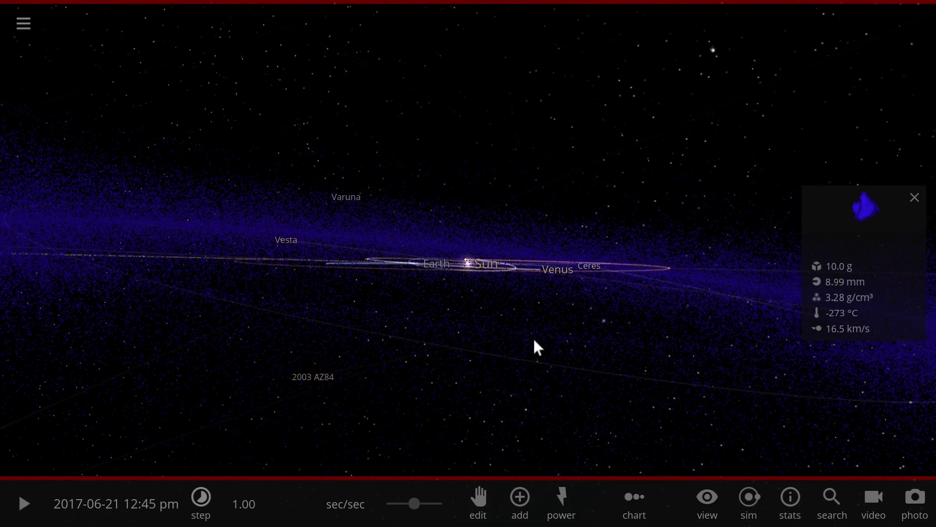
scroll(533, 337, "down", 4)
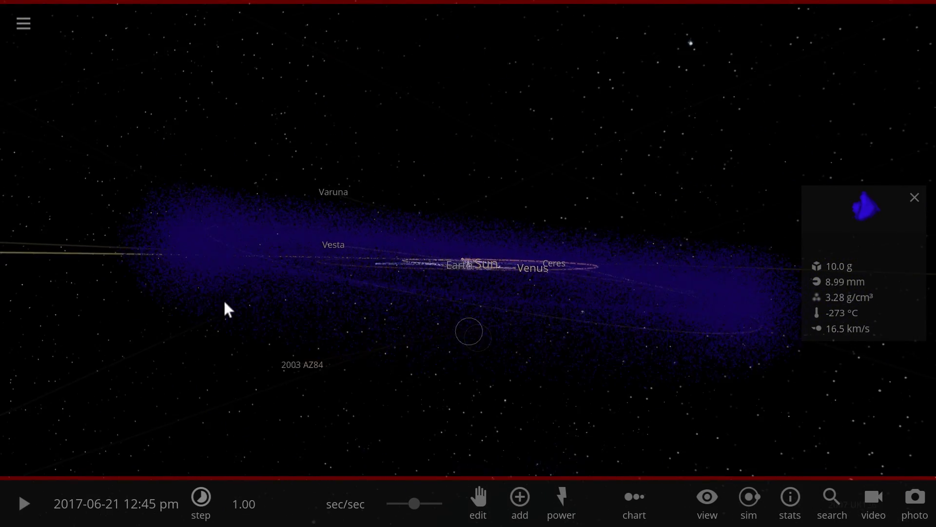
left_click(194, 295)
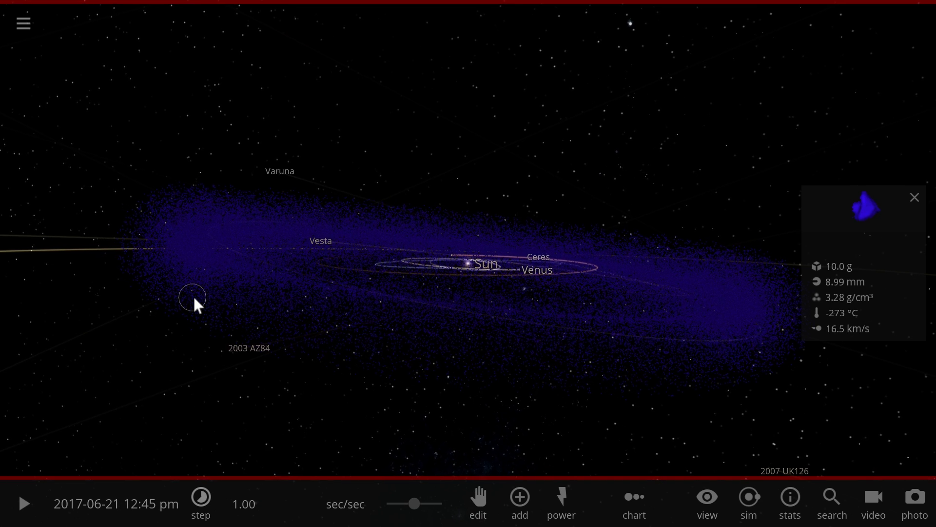
scroll(193, 294, "up", 4)
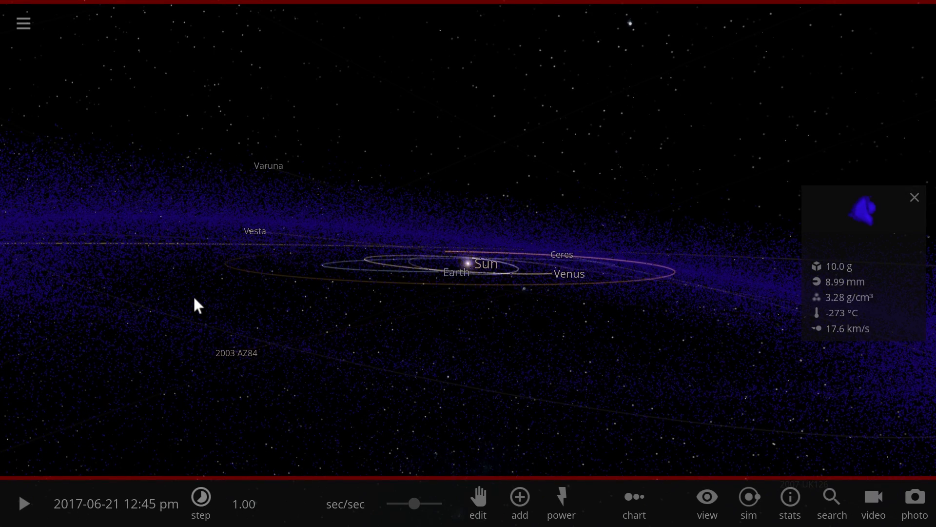
left_click_drag(286, 317, 607, 278)
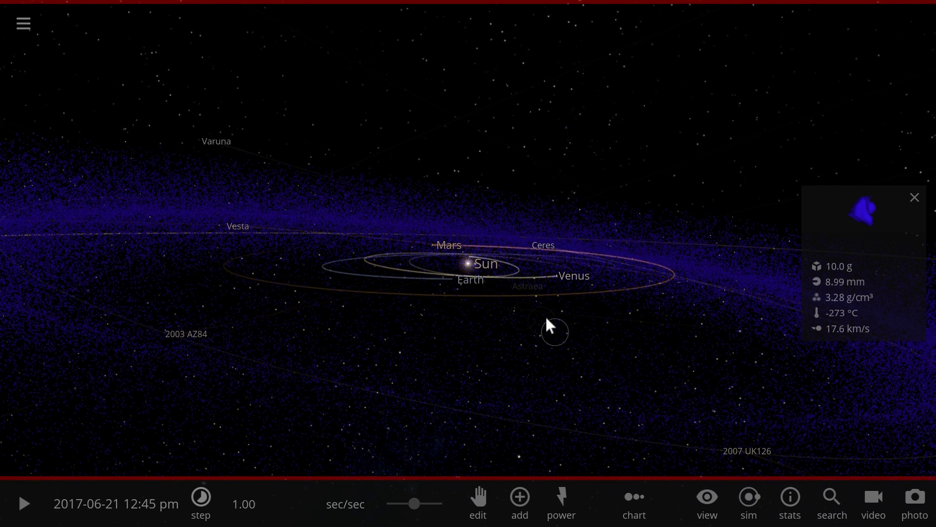
left_click_drag(545, 315, 213, 316)
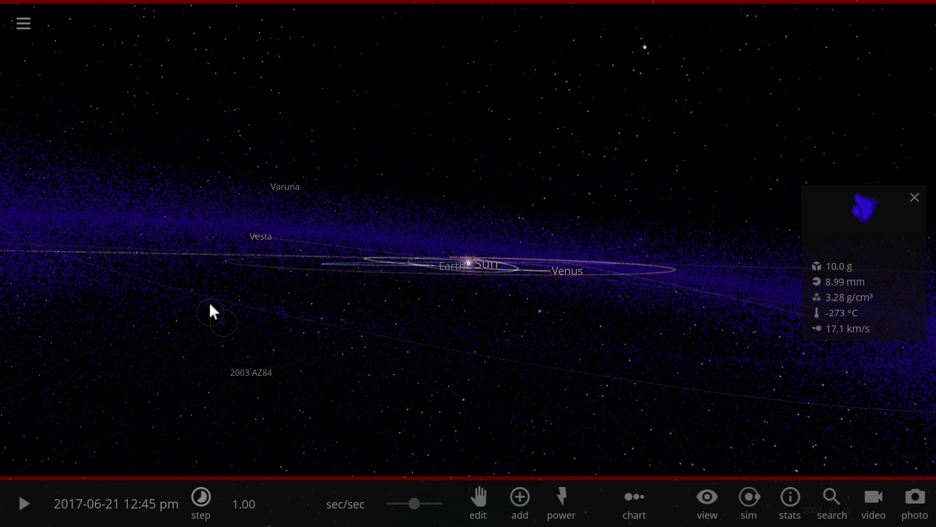
scroll(219, 312, "down", 4)
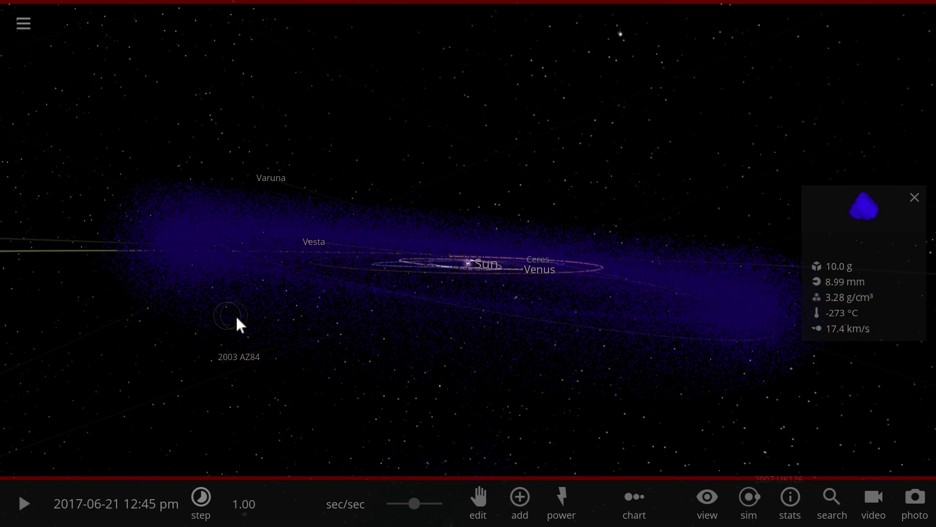
left_click_drag(232, 314, 356, 277)
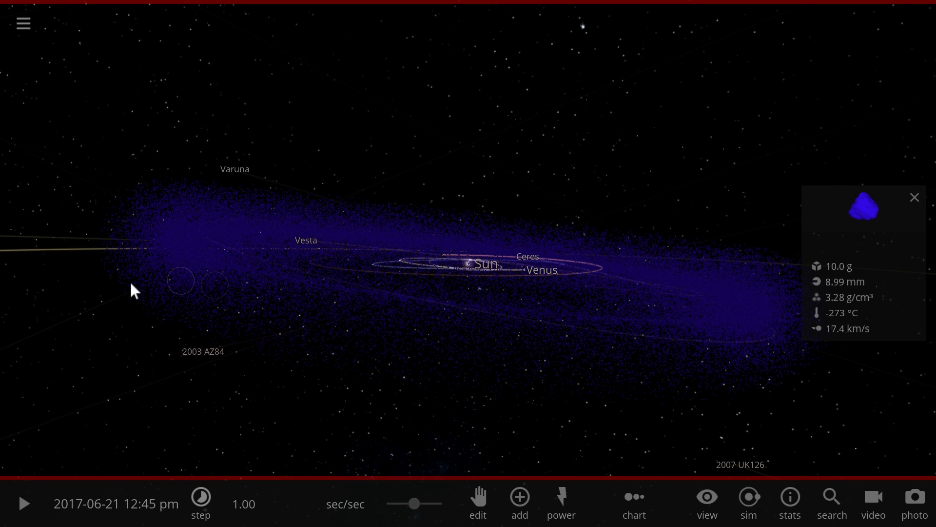
left_click_drag(190, 315, 205, 325)
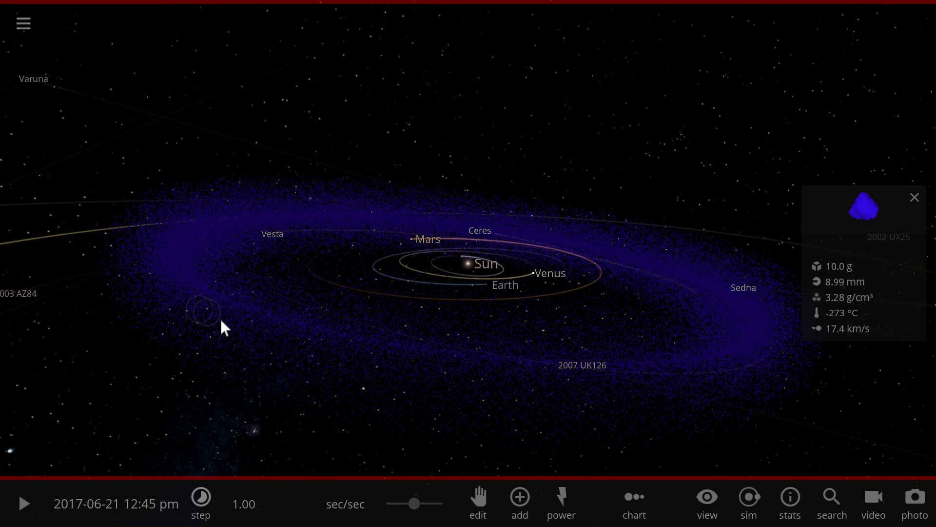
mouse_move(220, 318)
left_mouse_down()
mouse_move(130, 319)
mouse_move(231, 295)
left_mouse_up()
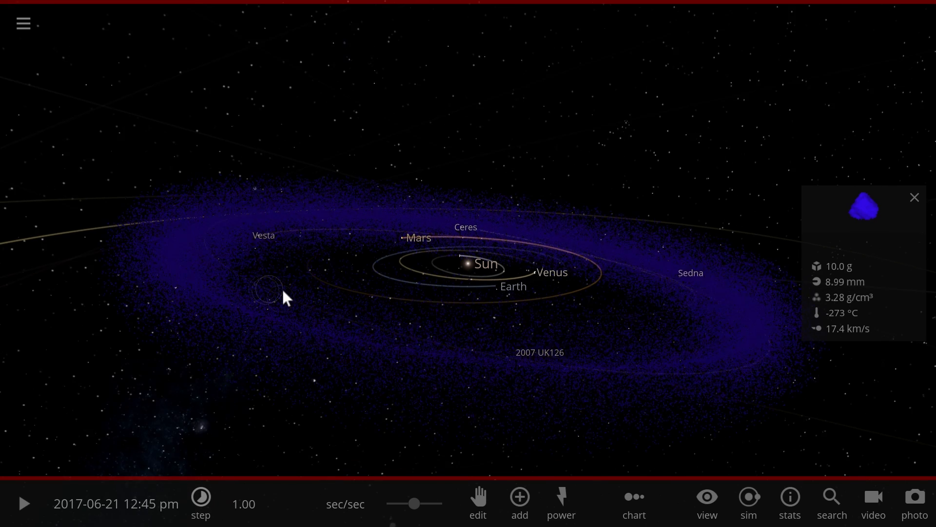
mouse_move(280, 296)
left_mouse_down()
mouse_move(187, 294)
mouse_move(258, 298)
mouse_move(294, 285)
mouse_move(190, 319)
mouse_move(249, 310)
left_mouse_up()
scroll(258, 301, "up", 3)
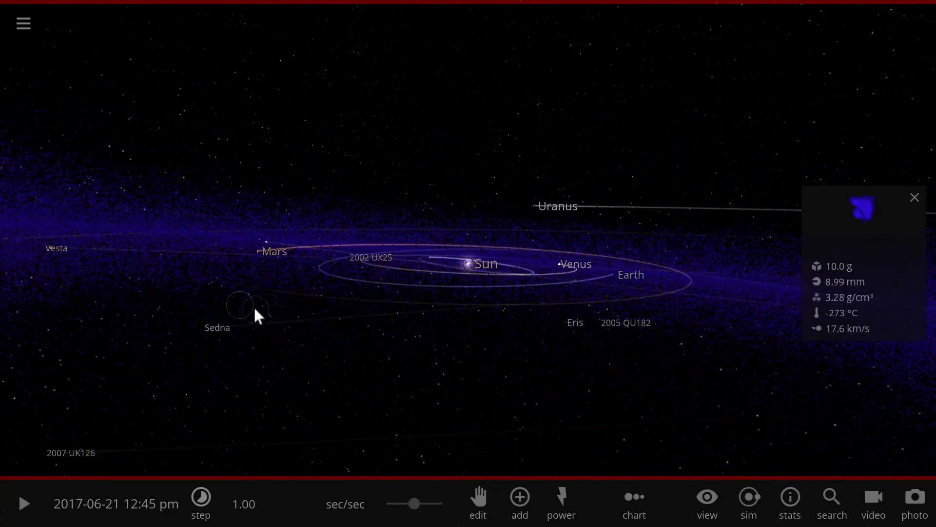
scroll(253, 307, "up", 3)
mouse_move(261, 306)
left_mouse_down()
mouse_move(315, 308)
mouse_move(319, 265)
left_mouse_up()
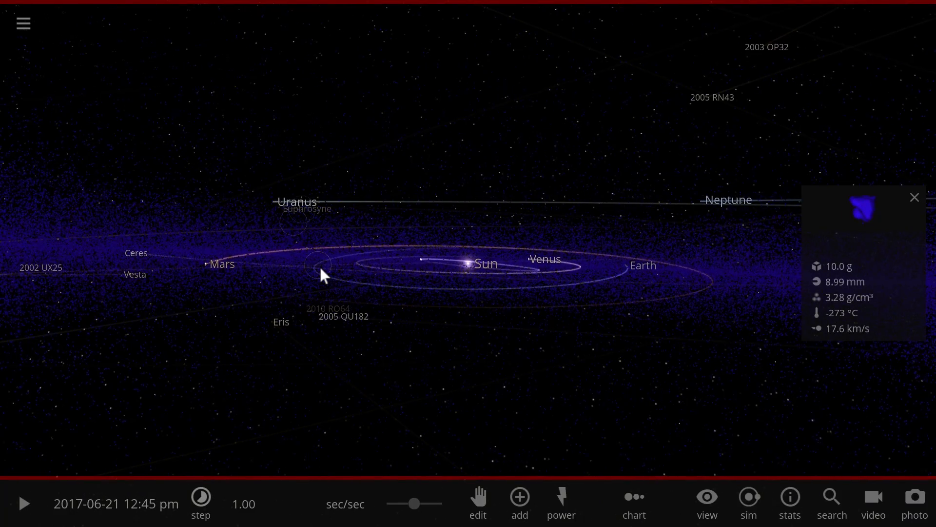
mouse_move(320, 265)
left_mouse_down()
mouse_move(333, 289)
mouse_move(395, 320)
left_mouse_up()
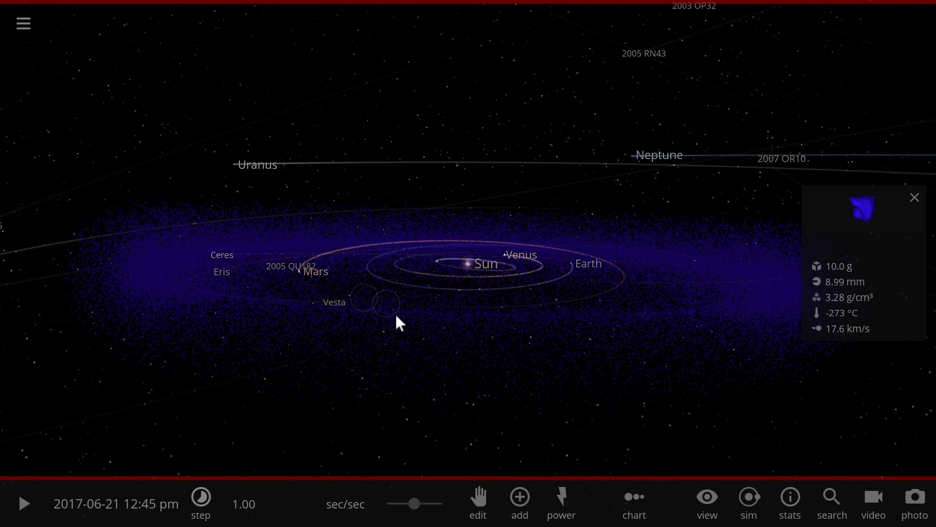
left_click_drag(395, 320, 377, 322)
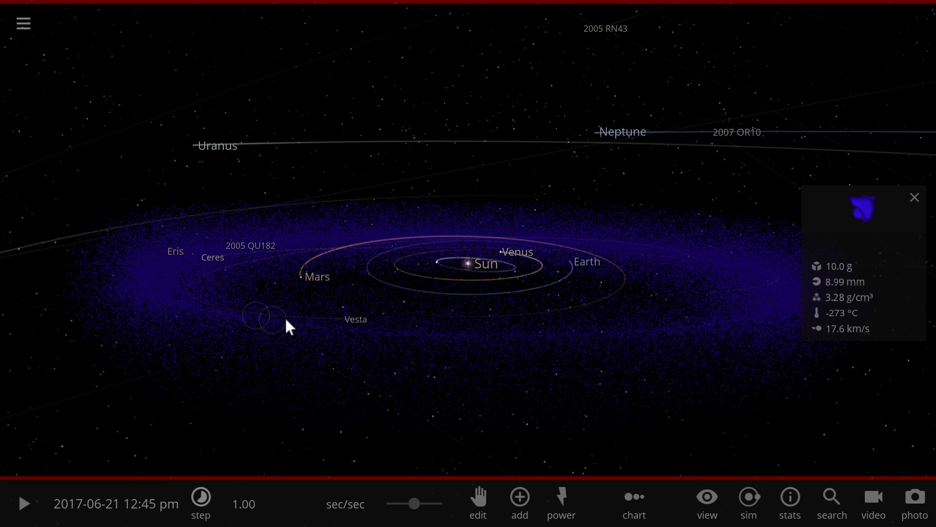
left_click_drag(282, 317, 287, 318)
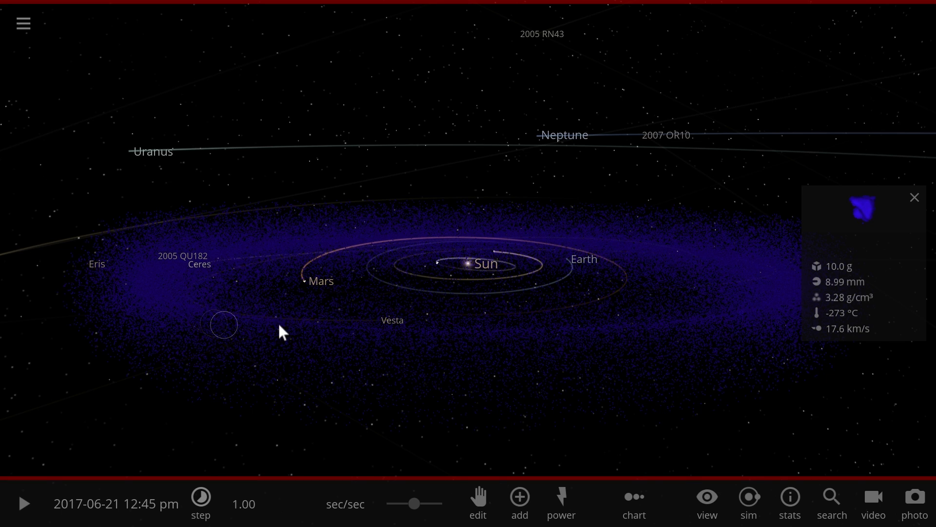
mouse_move(282, 333)
left_mouse_down()
mouse_move(333, 338)
mouse_move(337, 386)
left_mouse_up()
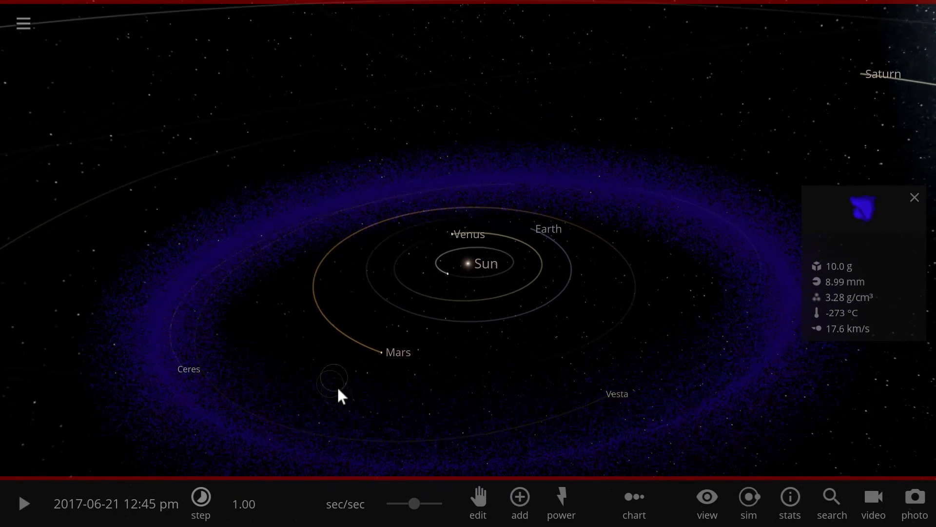
scroll(337, 396, "down", 3)
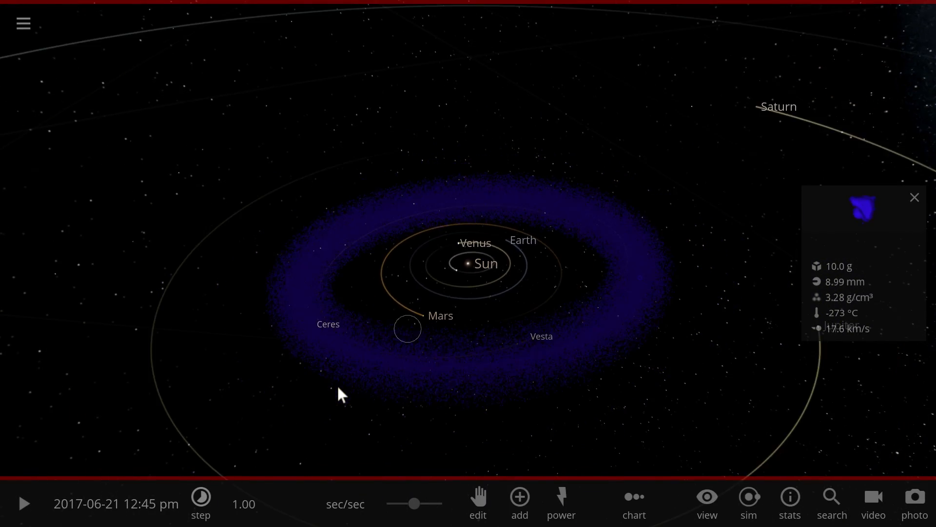
scroll(335, 365, "down", 3)
scroll(334, 366, "down", 3)
scroll(334, 365, "down", 3)
scroll(335, 365, "down", 3)
scroll(334, 375, "down", 3)
scroll(335, 376, "down", 3)
scroll(335, 375, "down", 3)
scroll(220, 282, "down", 3)
left_click_drag(263, 189, 522, 161)
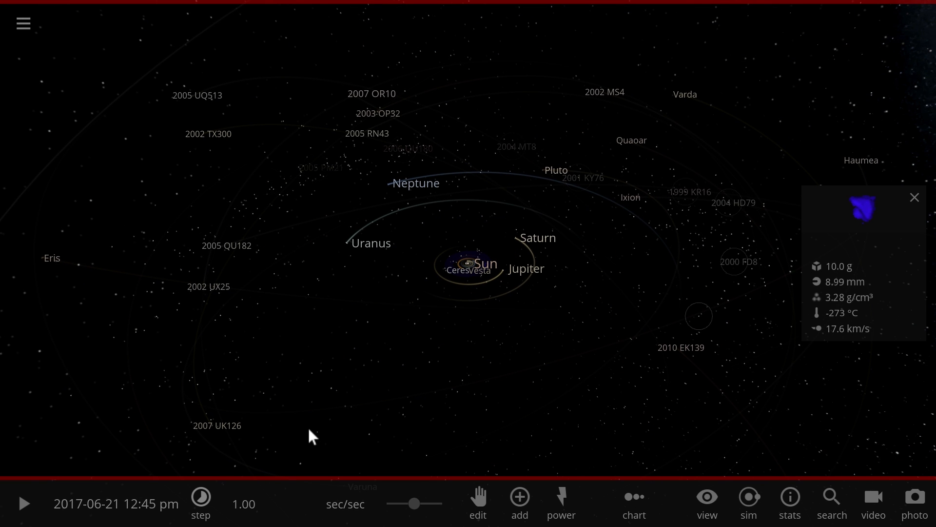
scroll(262, 276, "down", 3)
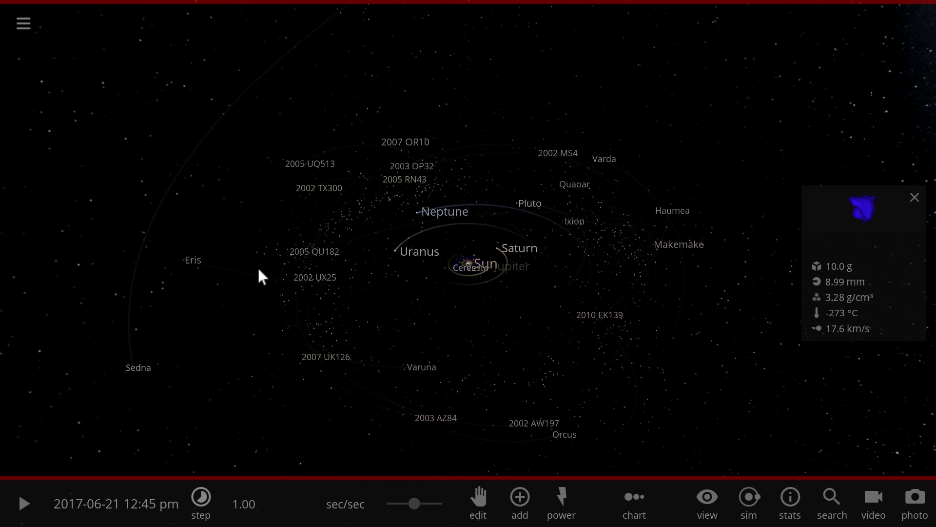
scroll(262, 275, "down", 3)
scroll(262, 275, "down", 3)
scroll(262, 276, "down", 3)
scroll(266, 273, "down", 2)
scroll(267, 272, "down", 3)
scroll(297, 263, "down", 2)
scroll(290, 260, "down", 2)
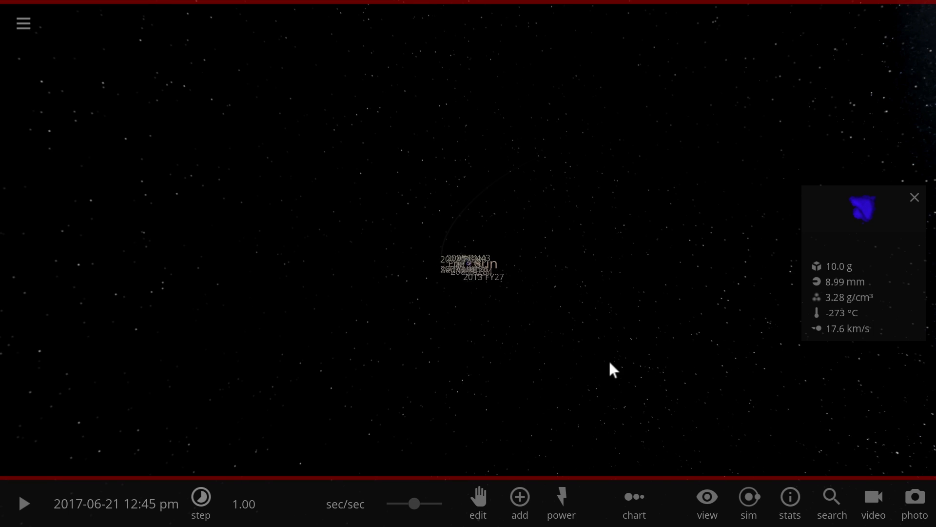
scroll(609, 359, "up", 2)
scroll(608, 359, "up", 2)
scroll(608, 359, "up", 3)
scroll(608, 359, "up", 3)
scroll(526, 321, "up", 2)
scroll(507, 311, "up", 2)
scroll(509, 313, "up", 3)
scroll(506, 311, "up", 3)
scroll(496, 303, "up", 3)
scroll(495, 303, "up", 3)
scroll(482, 307, "up", 3)
scroll(473, 310, "up", 3)
scroll(473, 310, "up", 2)
scroll(443, 325, "up", 3)
scroll(423, 331, "up", 2)
scroll(398, 333, "up", 3)
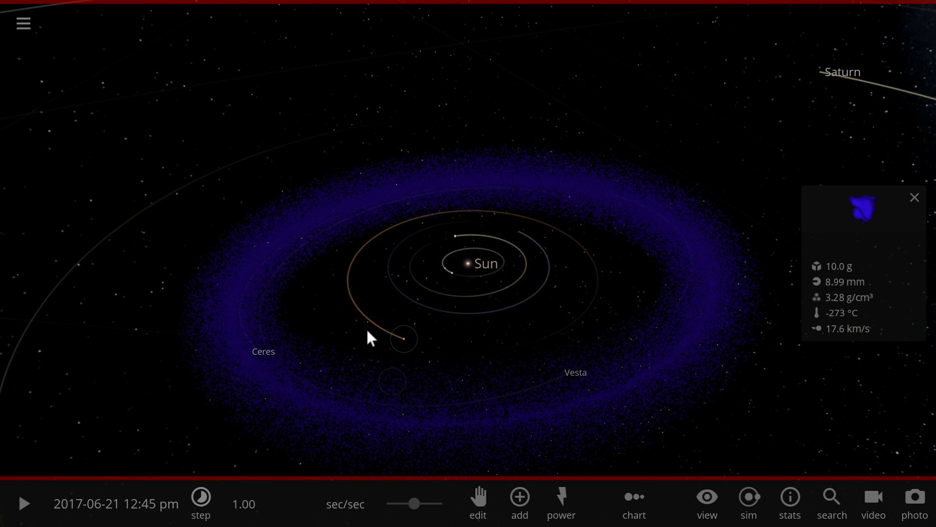
left_click_drag(367, 328, 380, 290)
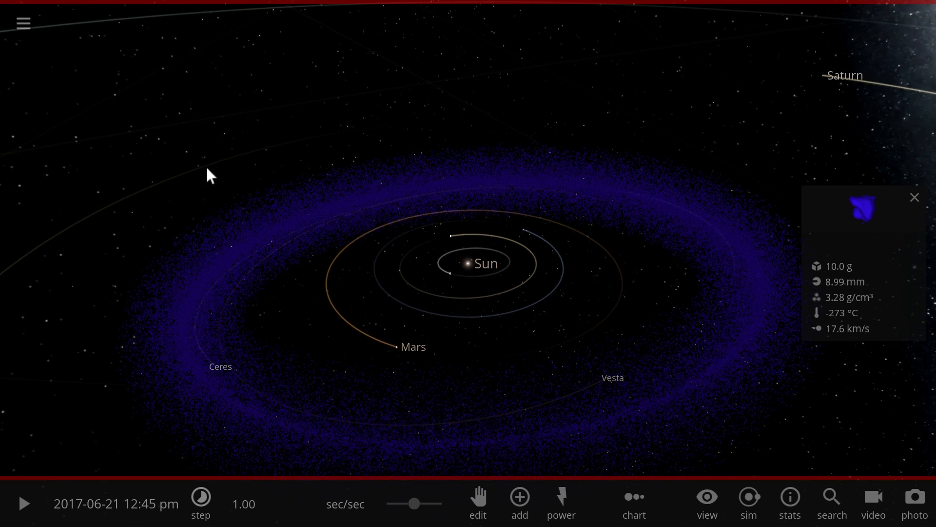
- Load Potentially Hazardous Asteroids from the Solar Sys category of the simulation browser
left_click(23, 32)
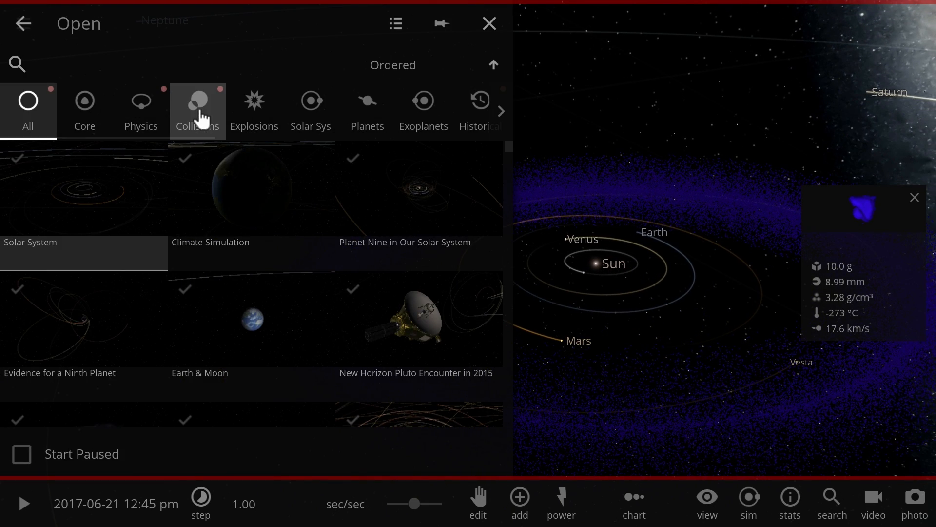
left_click(311, 110)
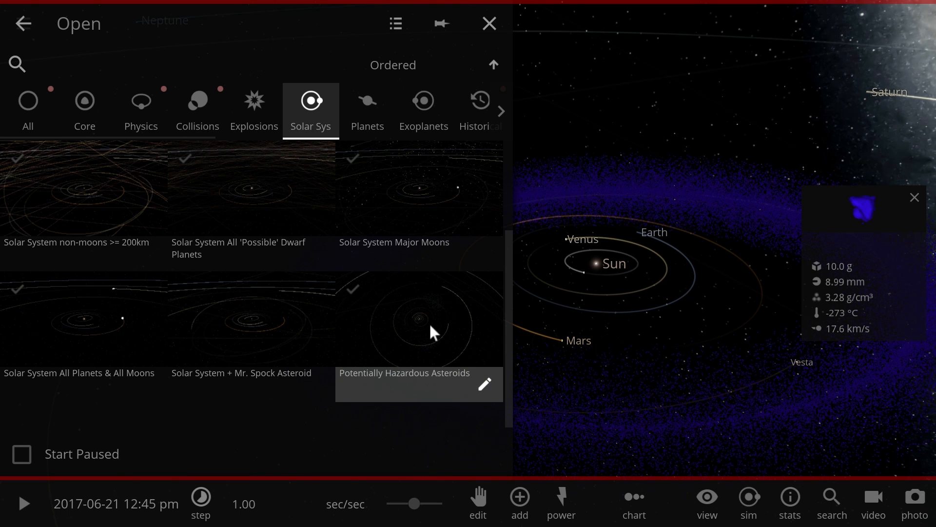
left_click(430, 323)
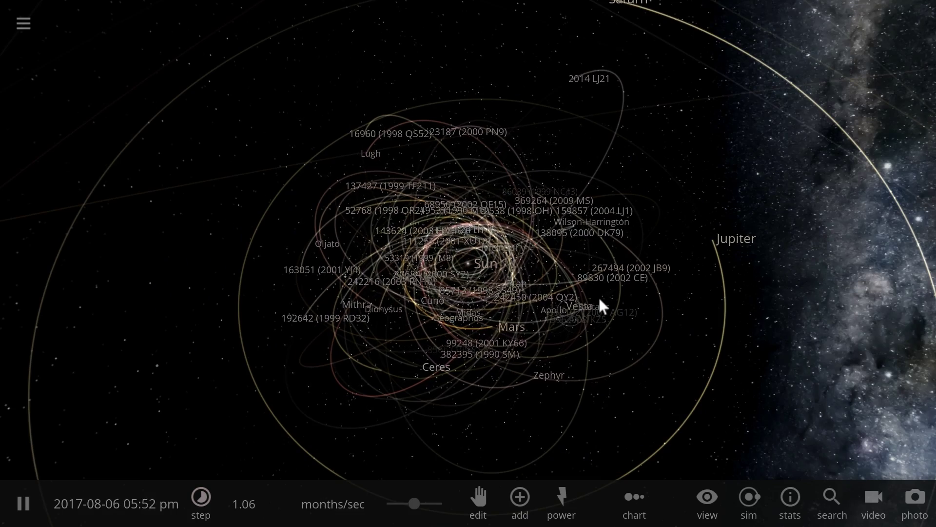
left_click(602, 308)
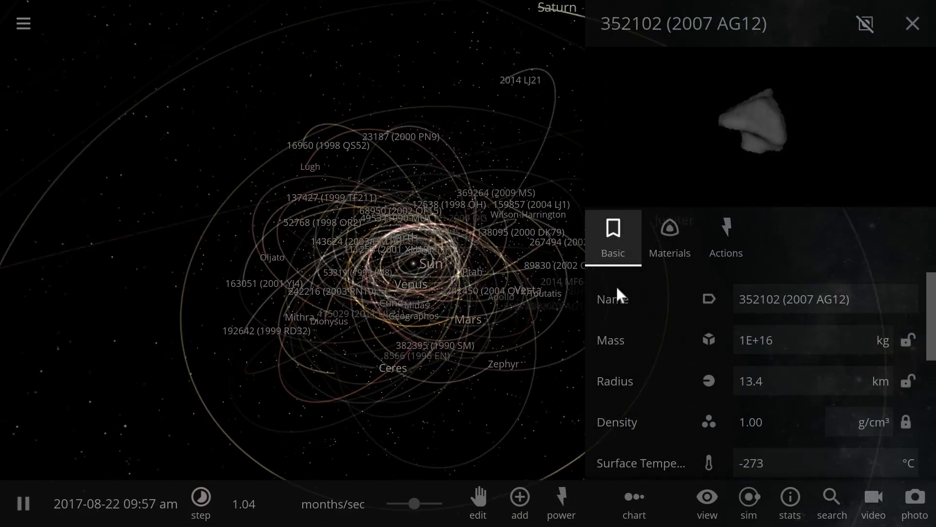
left_click(912, 24)
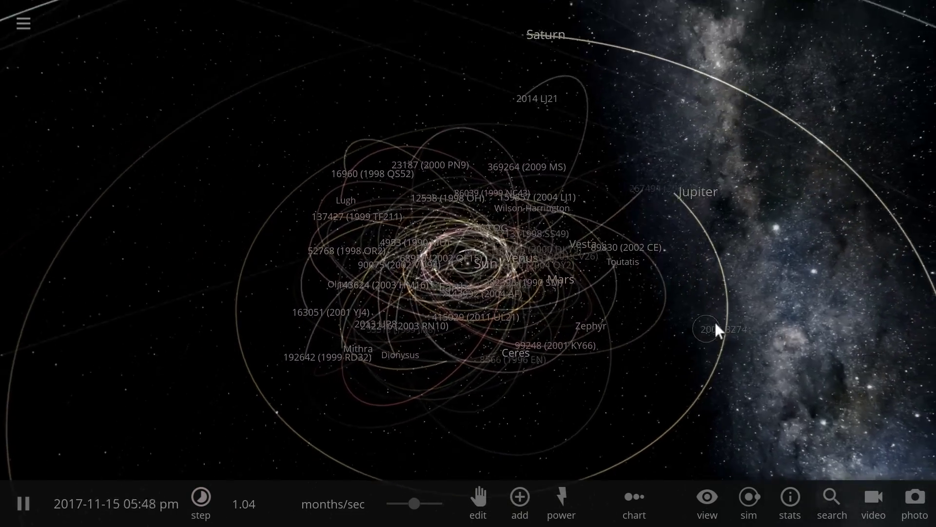
left_click_drag(715, 322, 658, 312)
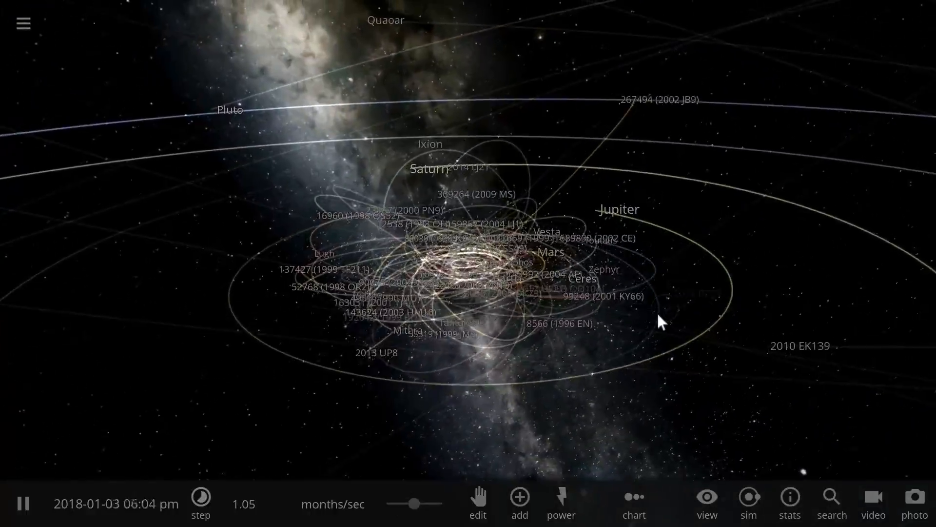
scroll(657, 329, "up", 5)
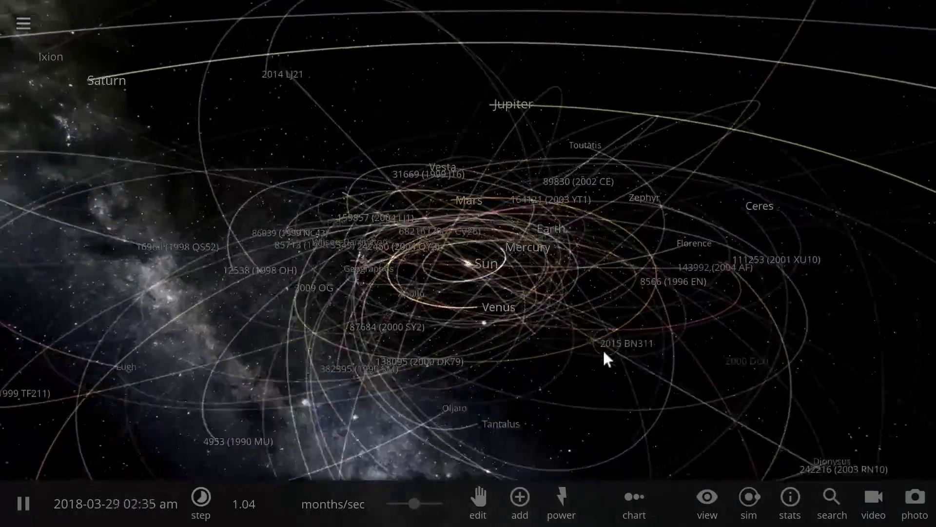
mouse_move(603, 349)
left_mouse_down()
mouse_move(665, 251)
mouse_move(634, 329)
left_mouse_up()
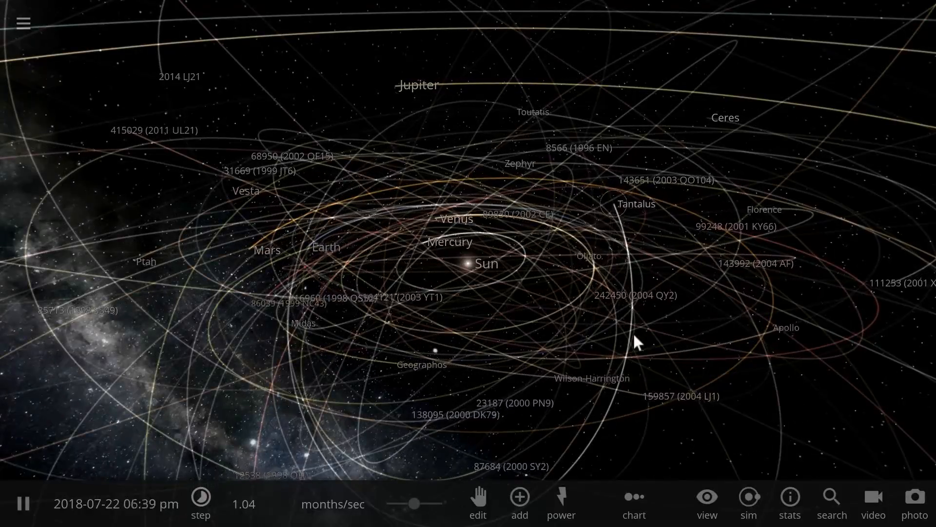
mouse_move(633, 332)
left_mouse_down()
mouse_move(448, 355)
mouse_move(382, 408)
left_mouse_up()
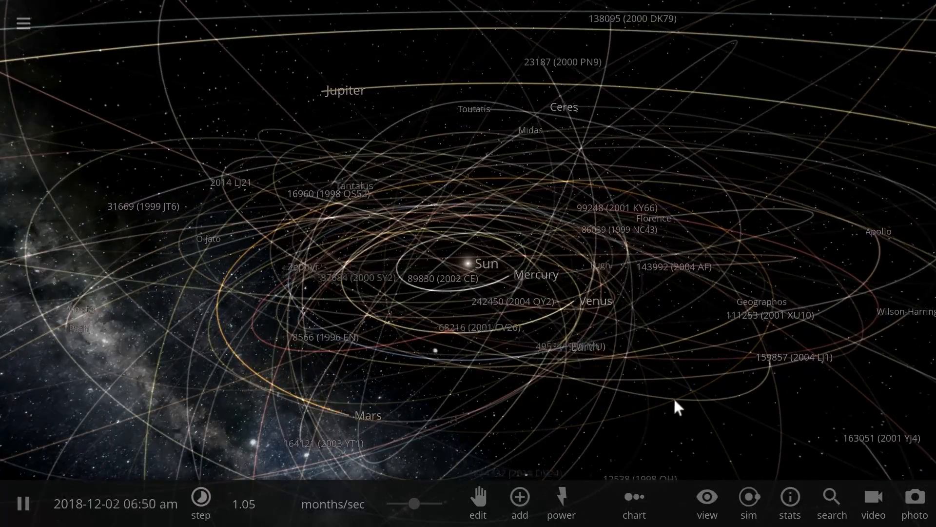
mouse_move(671, 399)
left_mouse_down()
mouse_move(661, 406)
mouse_move(648, 359)
left_mouse_up()
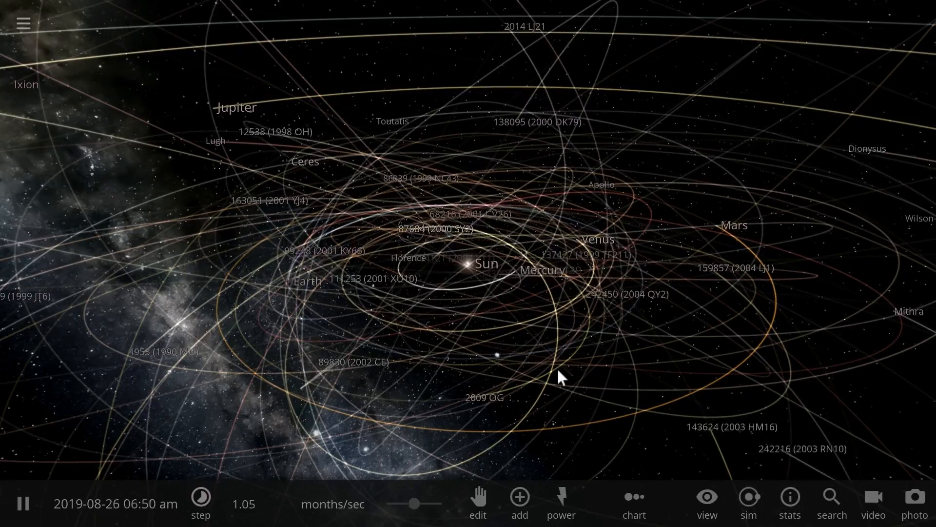
left_click_drag(557, 369, 540, 367)
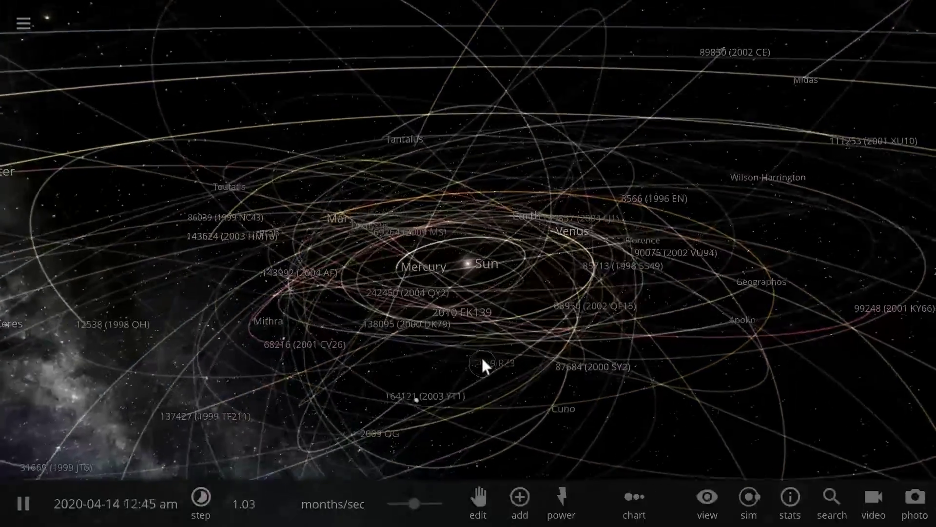
left_click_drag(483, 357, 257, 388)
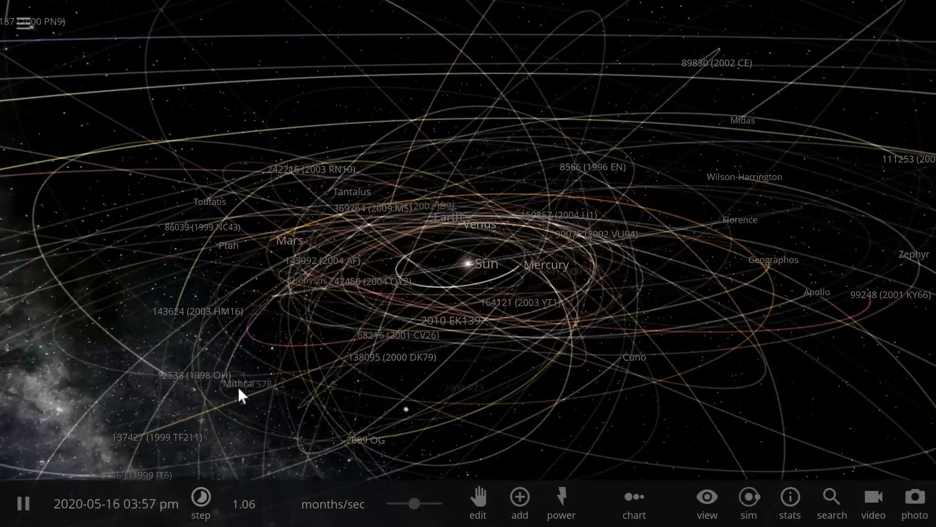
- Show Toutatis's details and swing the view around the Sun to reveal more of the orbit field
left_click(183, 216)
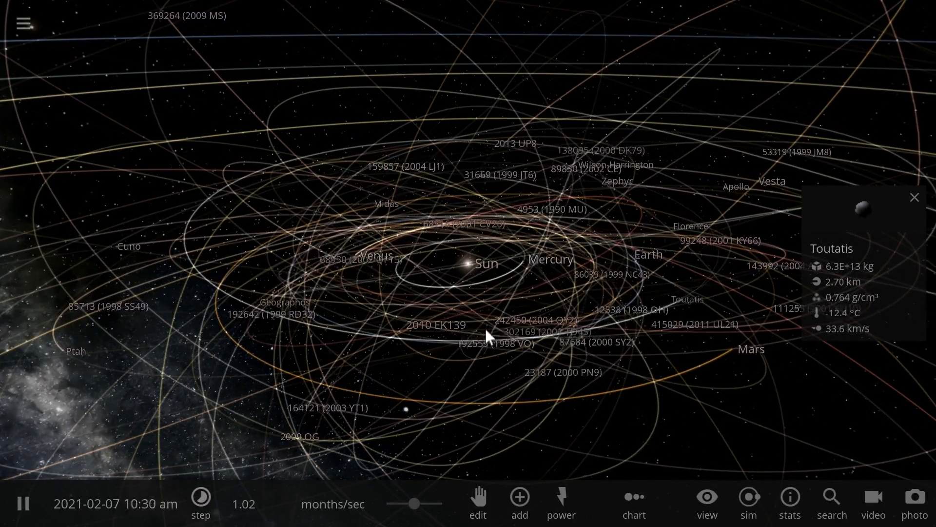
mouse_move(496, 327)
left_mouse_down()
mouse_move(589, 327)
mouse_move(627, 250)
mouse_move(656, 273)
left_mouse_up()
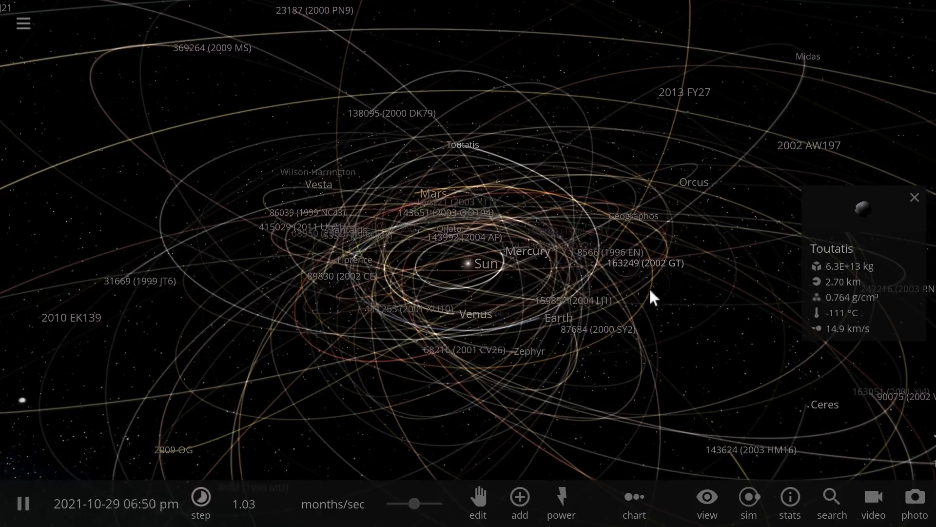
left_click_drag(661, 274, 655, 330)
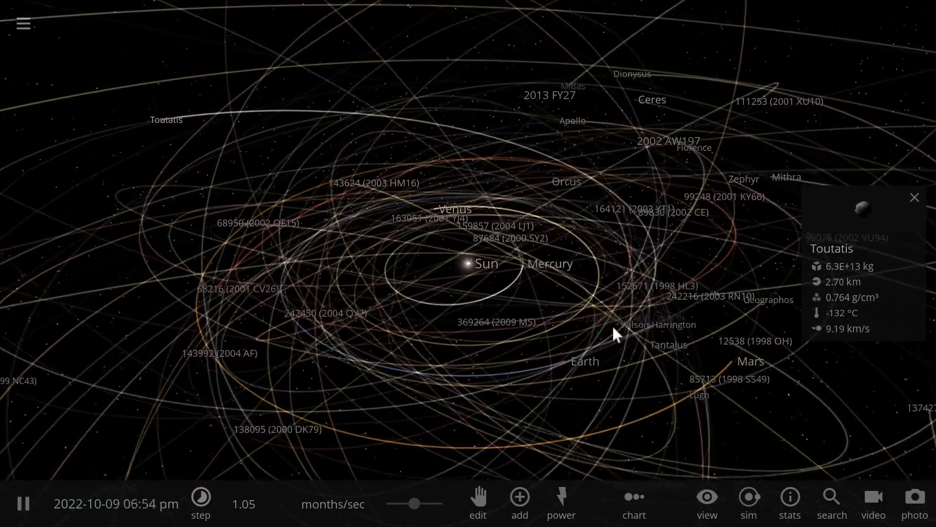
left_click_drag(596, 329, 629, 315)
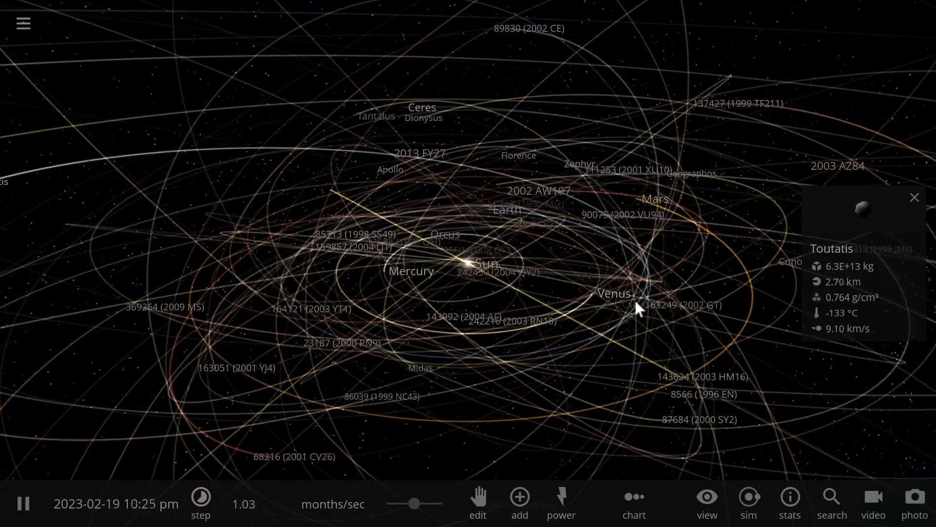
left_click_drag(590, 332, 600, 324)
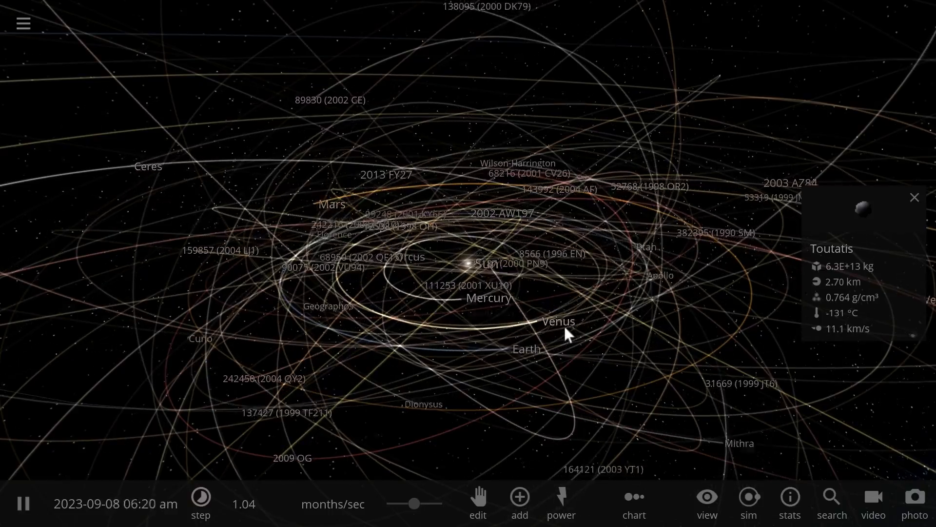
mouse_move(568, 332)
left_mouse_down()
mouse_move(617, 352)
mouse_move(597, 352)
left_mouse_up()
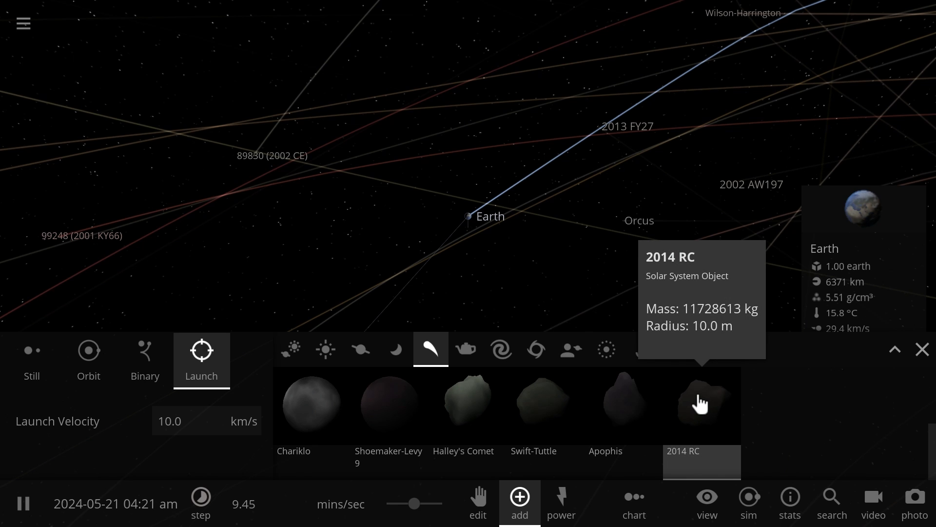
left_click(921, 350)
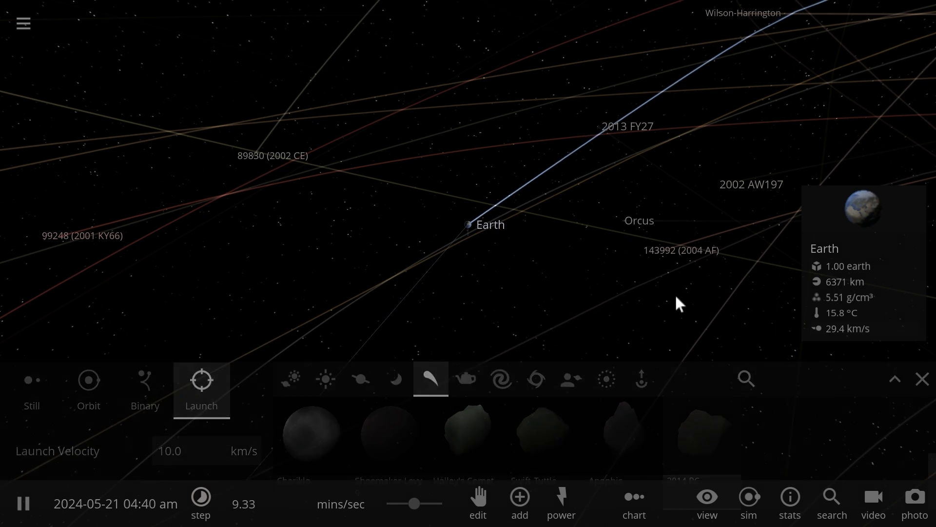
scroll(594, 306, "down", 3)
scroll(582, 311, "down", 3)
scroll(579, 310, "down", 3)
scroll(579, 310, "down", 3)
left_click(579, 311)
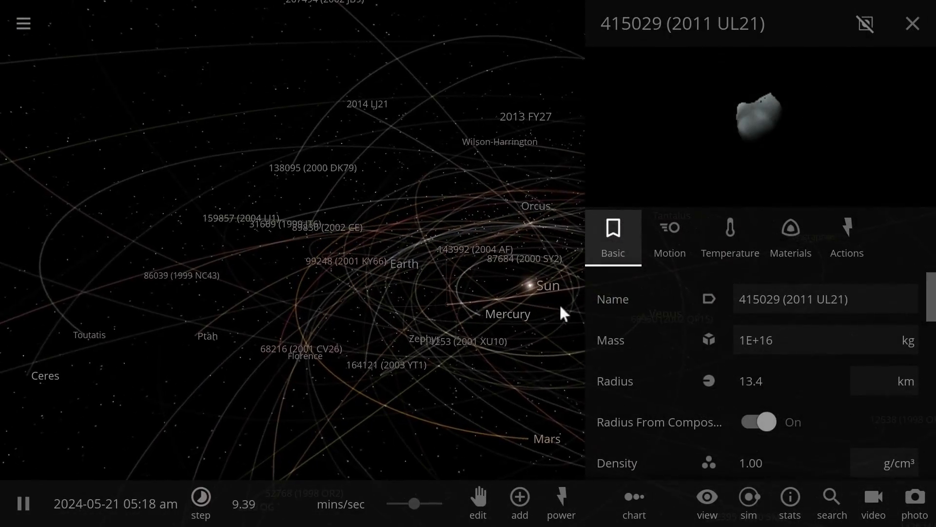
left_click(915, 23)
- Select Earth for its summary details and bring up the time-rate options
left_click_drag(511, 382, 484, 265)
left_click(483, 265)
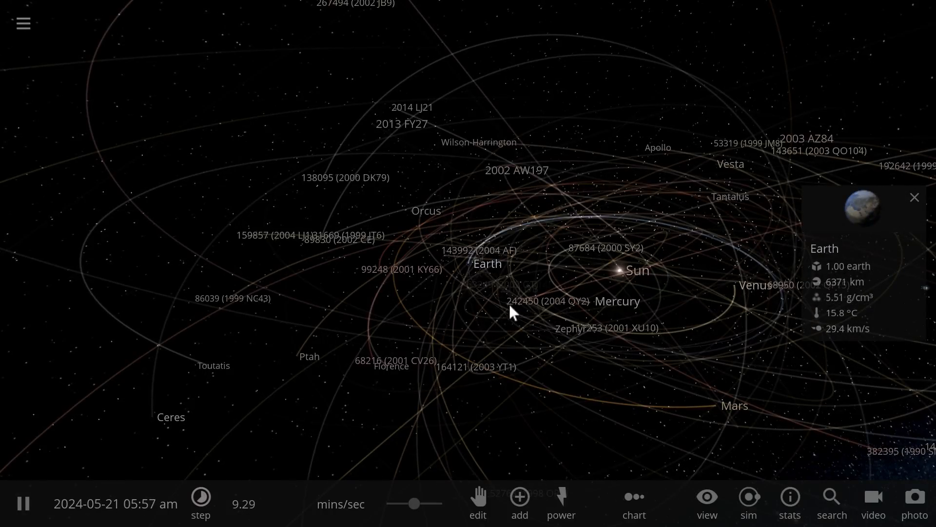
mouse_move(512, 305)
left_mouse_down()
mouse_move(660, 316)
mouse_move(546, 351)
left_mouse_up()
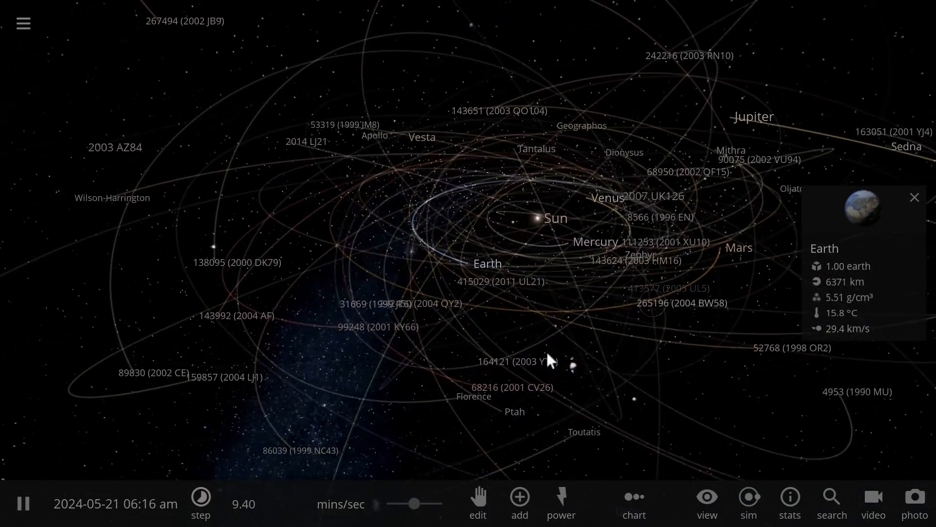
left_click(415, 503)
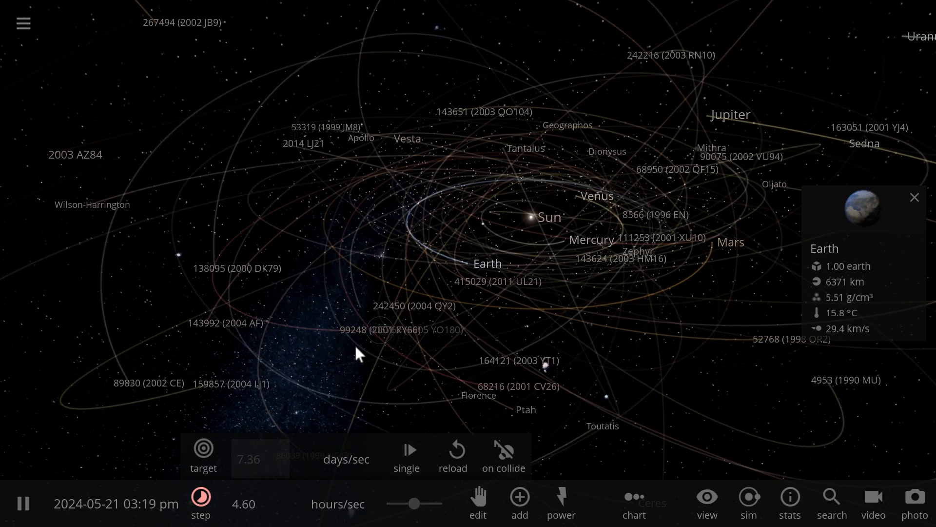
- Raise the simulation speed to about 1.8 days/sec and tilt to a top-down view of the solar system
left_click(355, 344)
left_click_drag(388, 351, 491, 314)
scroll(491, 314, "up", 3)
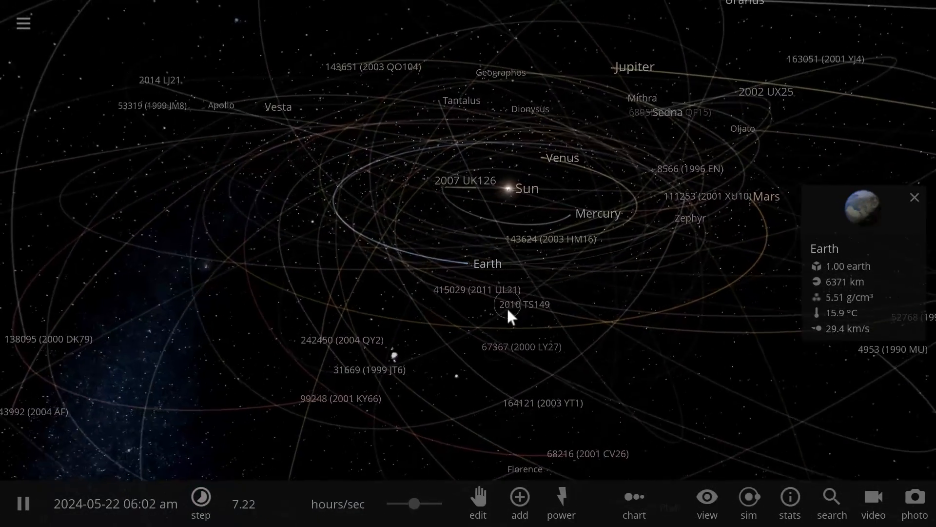
left_click(425, 504)
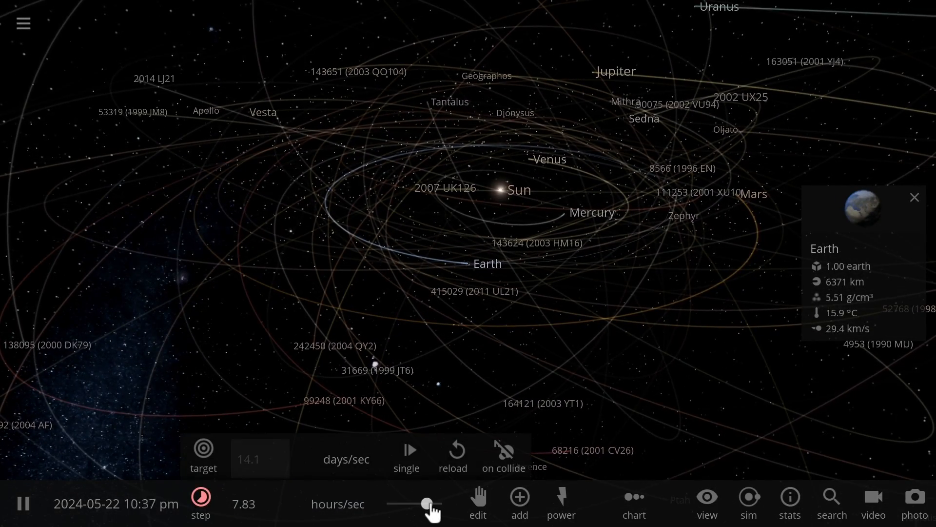
left_click_drag(429, 504, 439, 503)
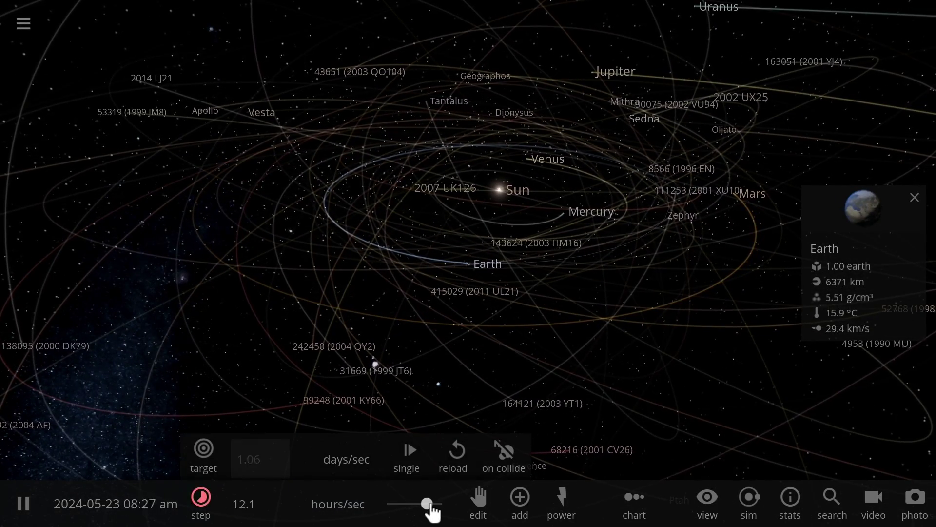
left_click(481, 314)
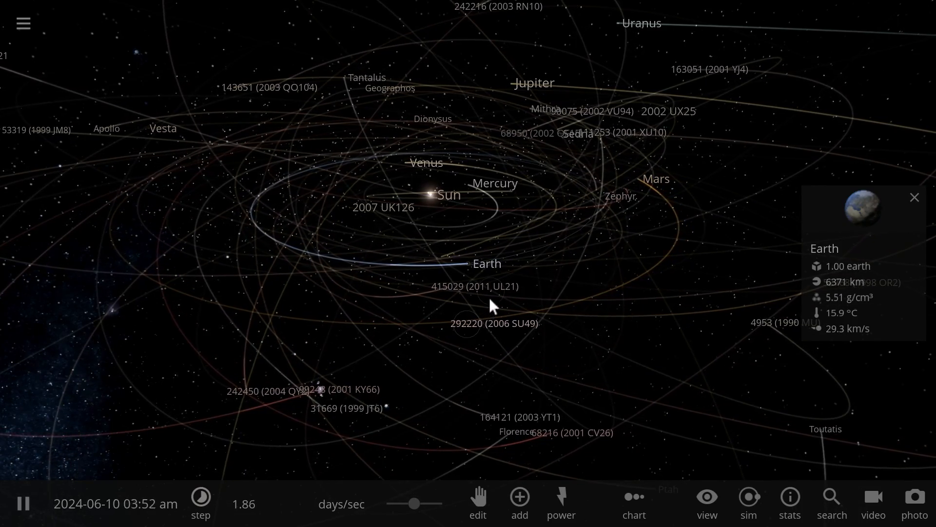
scroll(547, 283, "up", 3)
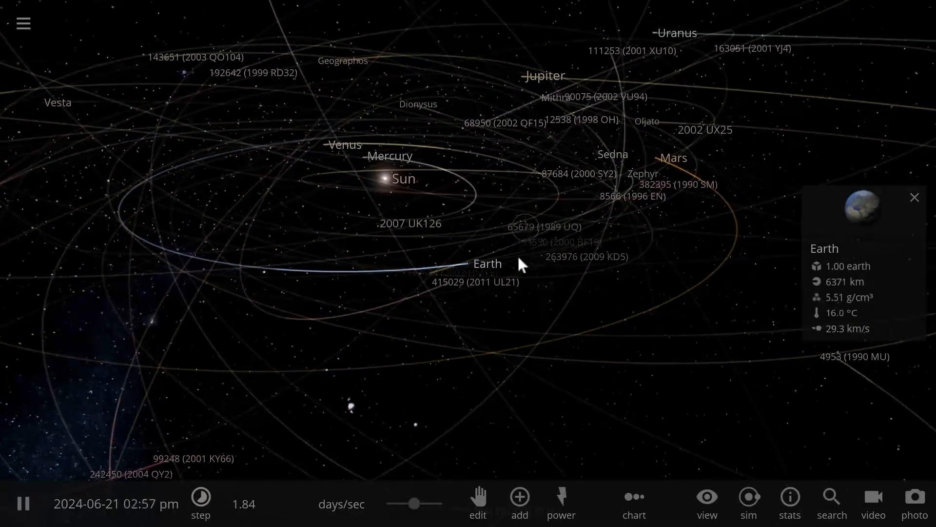
scroll(521, 266, "up", 2)
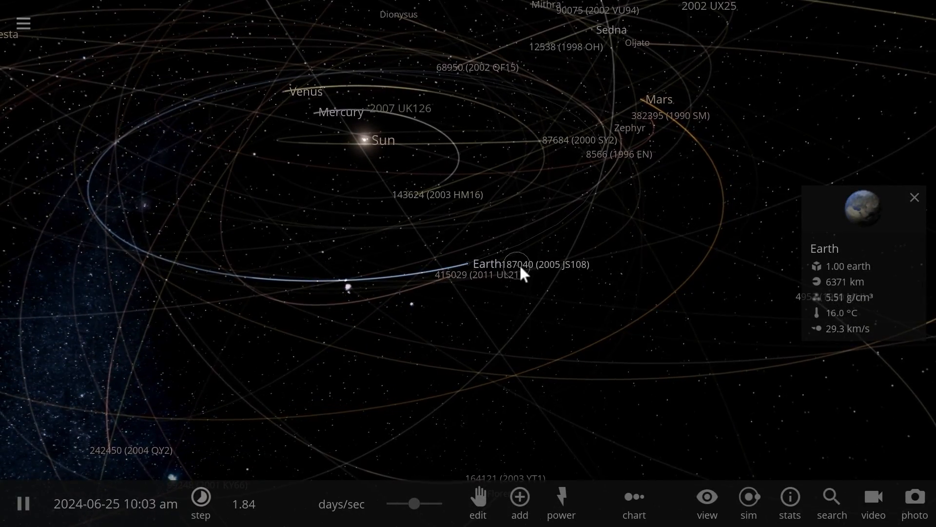
left_click_drag(519, 265, 528, 314)
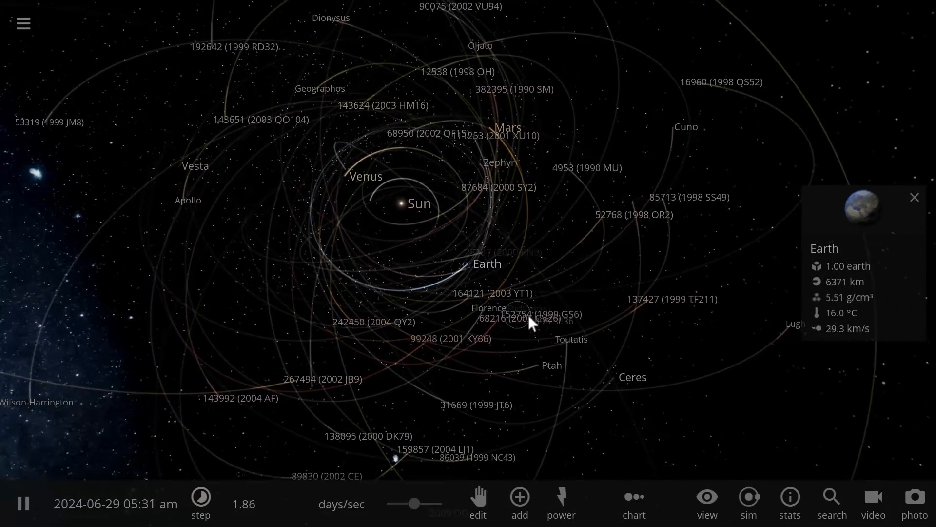
scroll(520, 308, "down", 3)
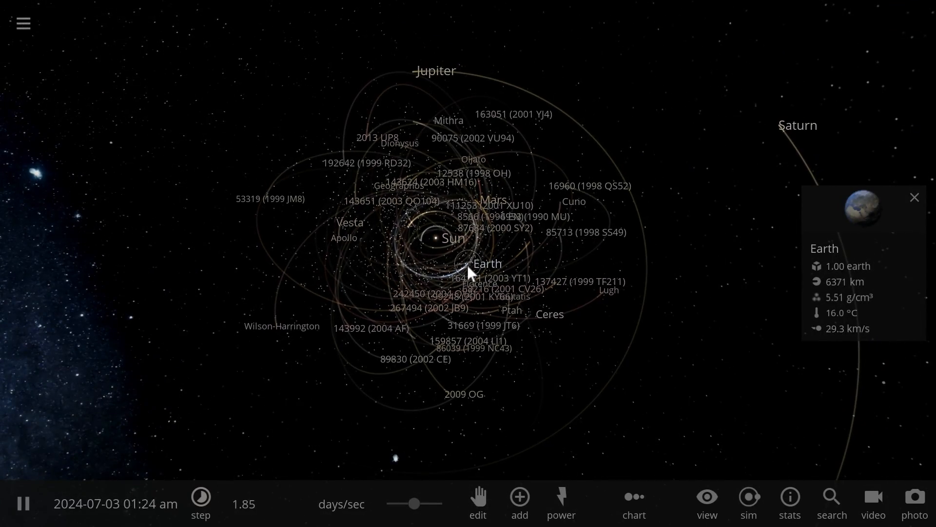
scroll(460, 254, "down", 2)
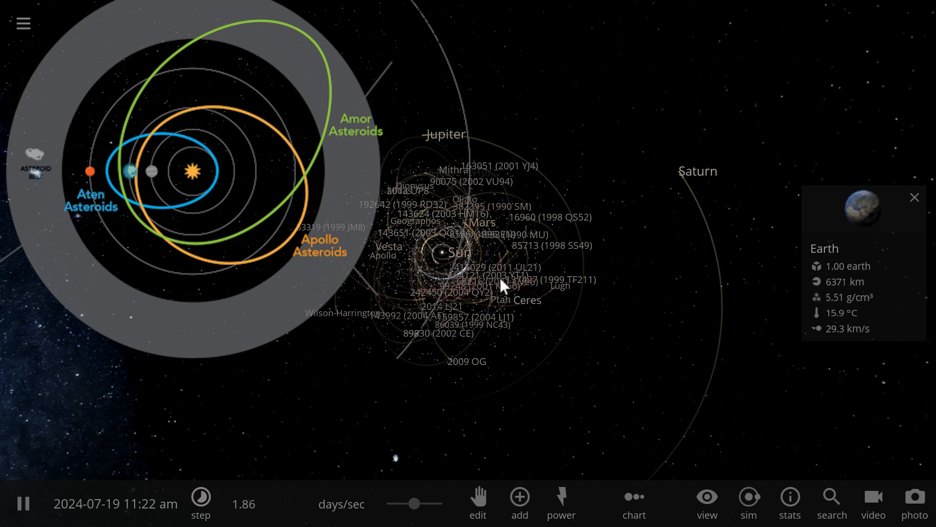
left_click(510, 292)
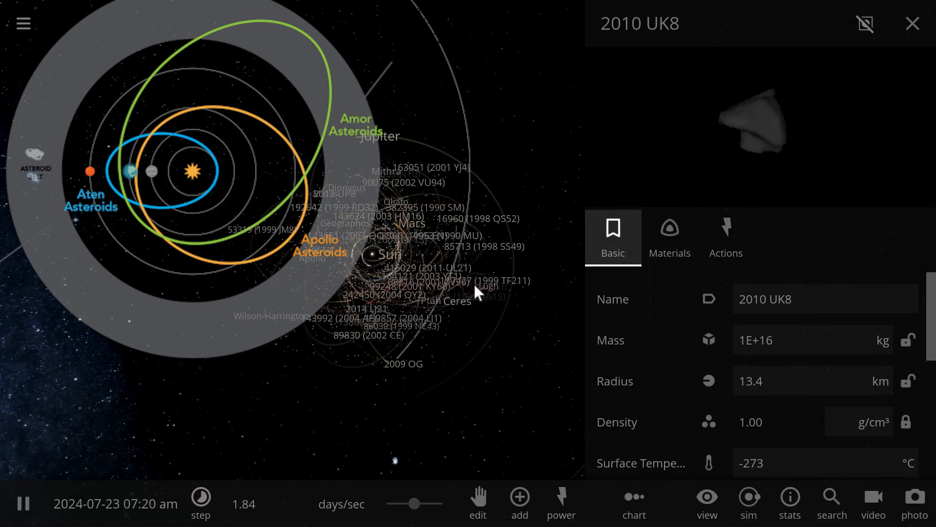
scroll(370, 301, "up", 3)
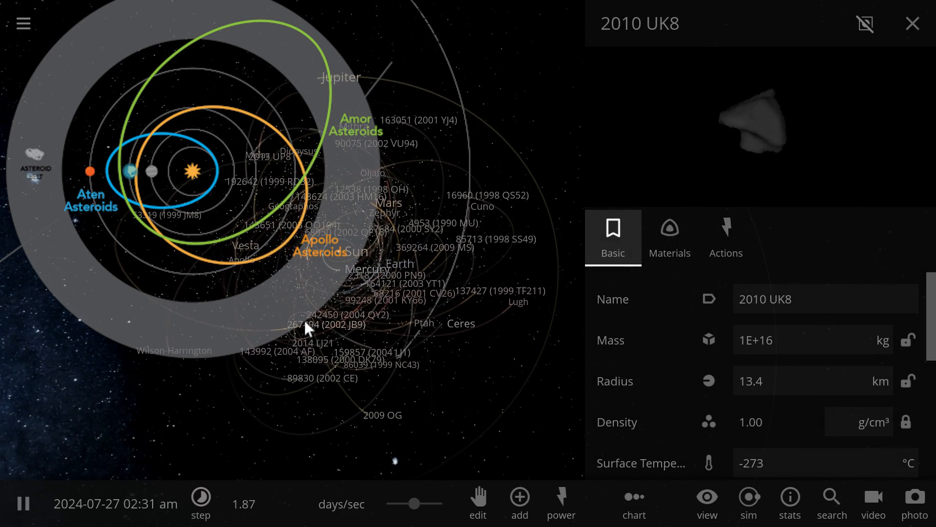
left_click(304, 326)
left_click_drag(315, 321, 544, 287)
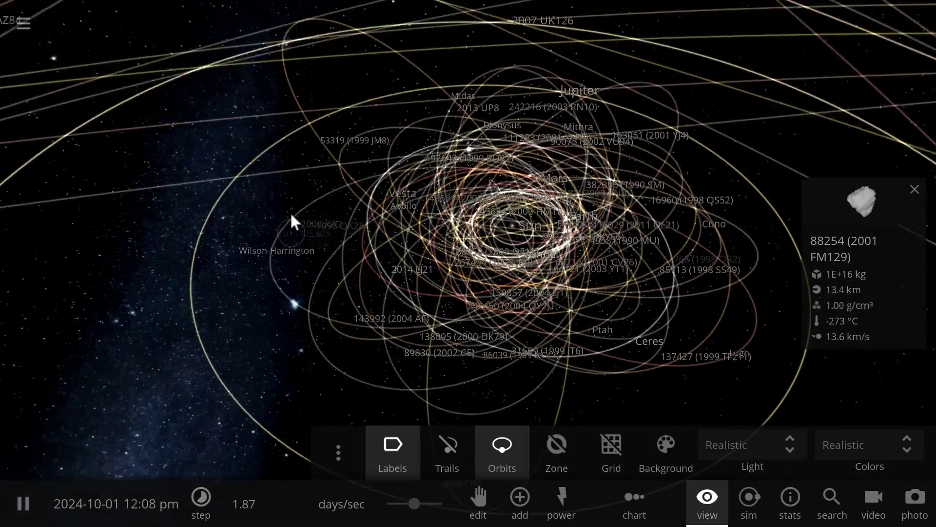
mouse_move(291, 211)
left_mouse_down()
mouse_move(359, 194)
mouse_move(327, 134)
left_mouse_up()
mouse_move(324, 61)
left_mouse_down()
mouse_move(499, 124)
mouse_move(416, 15)
left_mouse_up()
mouse_move(335, 205)
left_mouse_down()
mouse_move(451, 350)
mouse_move(444, 338)
left_mouse_up()
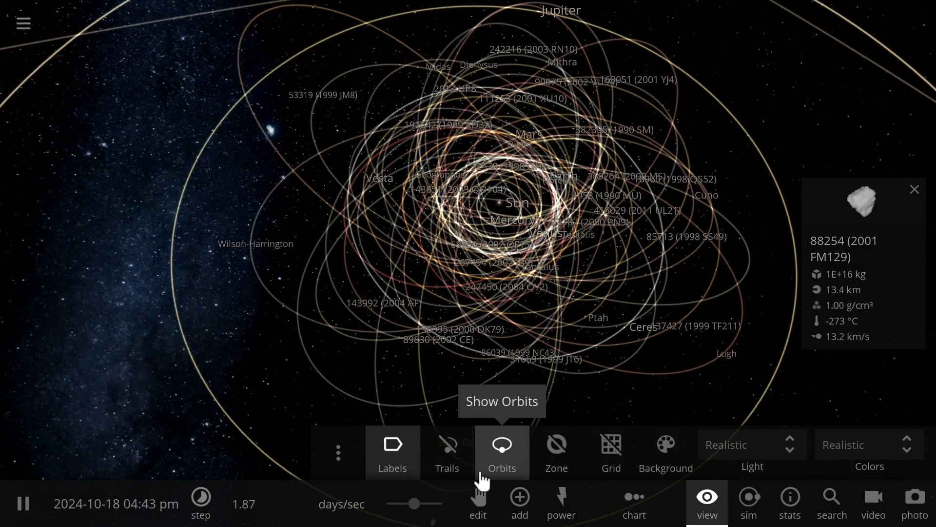
- Rotate the camera across the dense asteroid orbit cloud around the Sun
left_click_drag(395, 373, 452, 243)
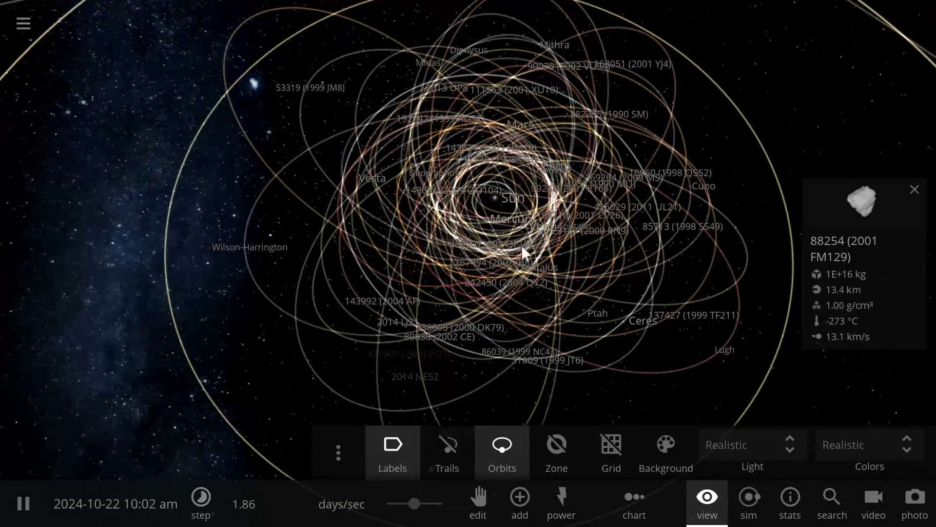
scroll(518, 207, "up", 2)
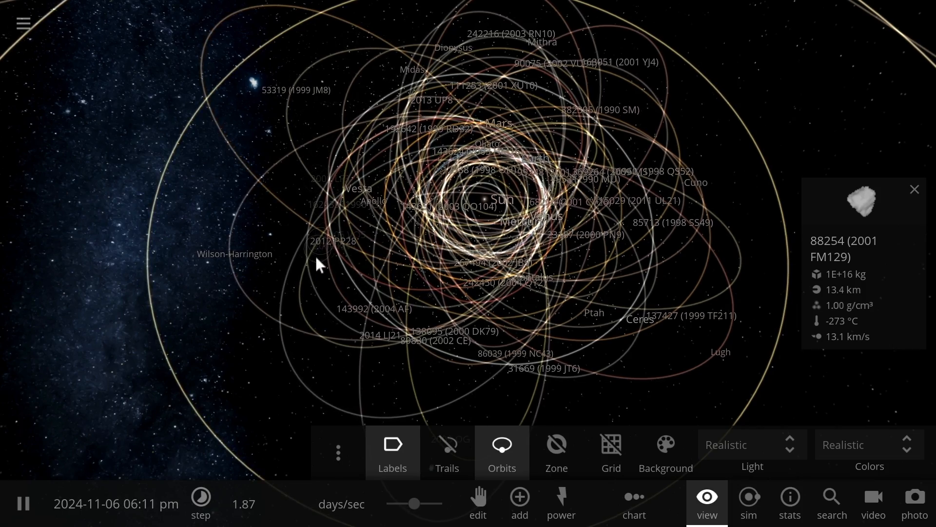
scroll(451, 274, "up", 5)
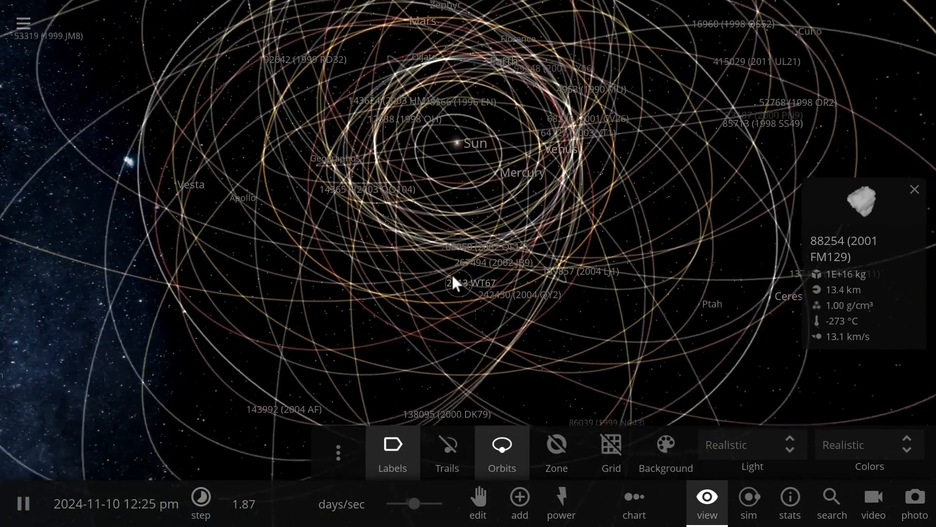
scroll(453, 274, "up", 2)
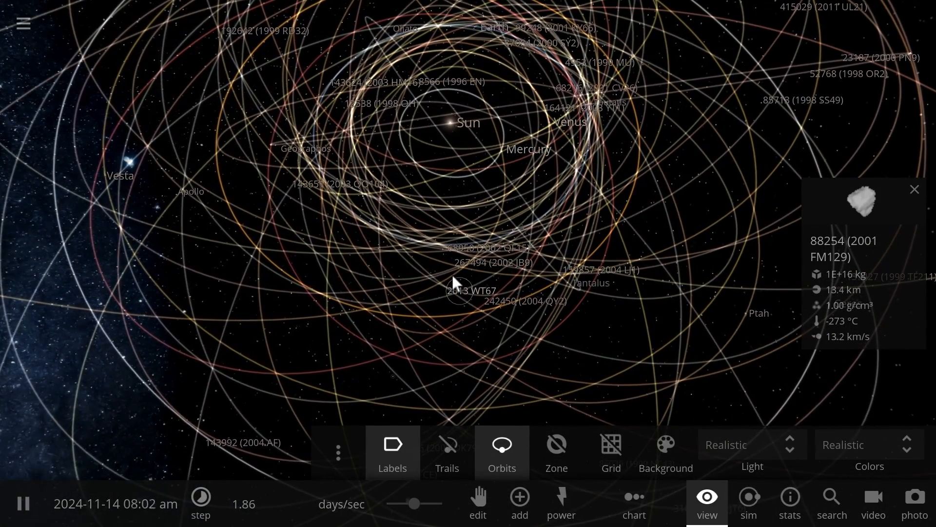
left_click_drag(453, 274, 633, 361)
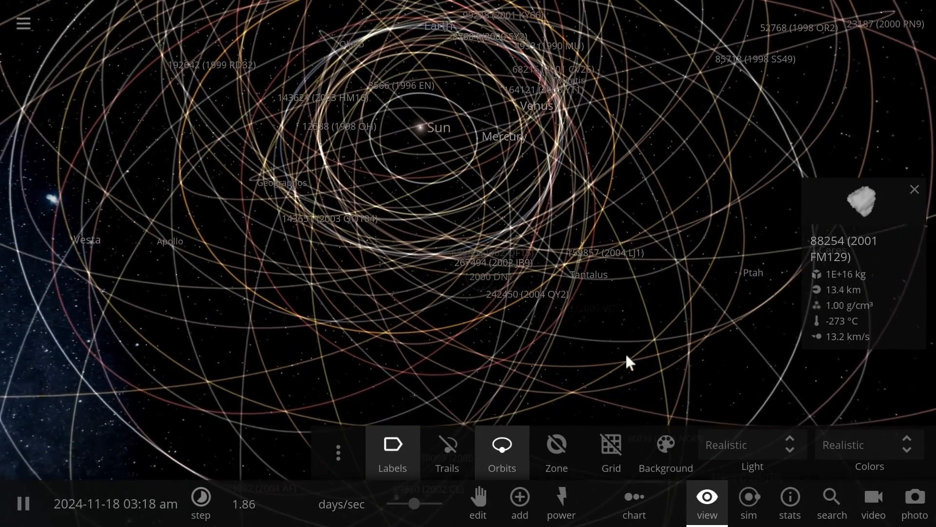
left_click(505, 454)
left_click(520, 504)
left_click(497, 313)
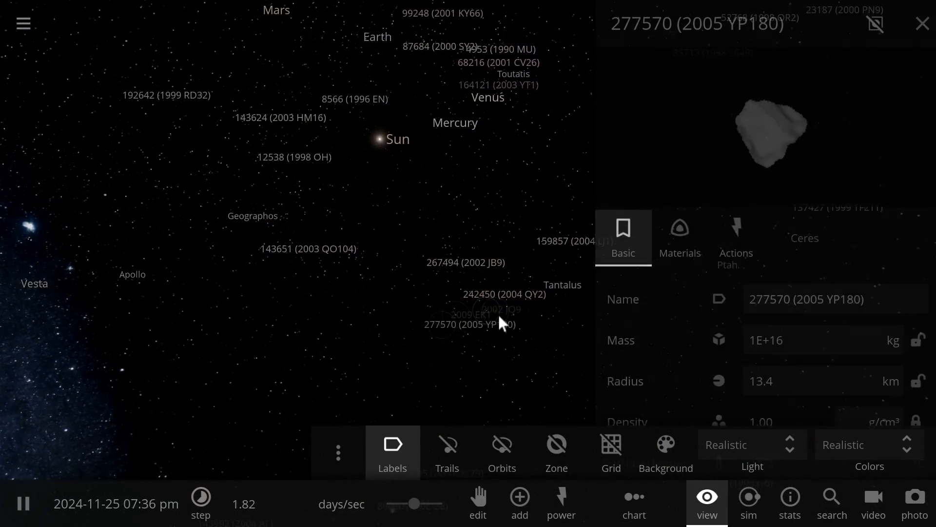
left_click(913, 24)
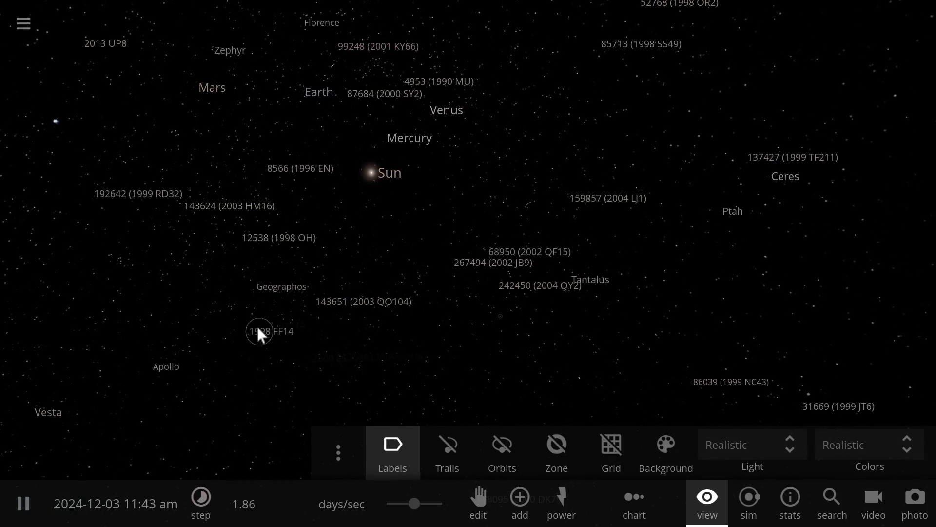
- Check Earth's stats and 2008 YS27's full details, close them, and put away the display options
left_click(289, 96)
mouse_move(455, 278)
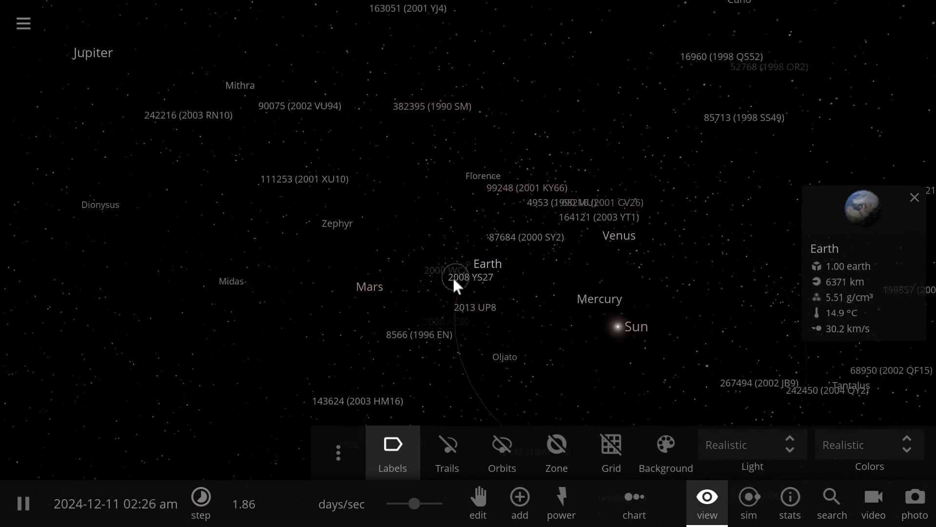
double_click(456, 285)
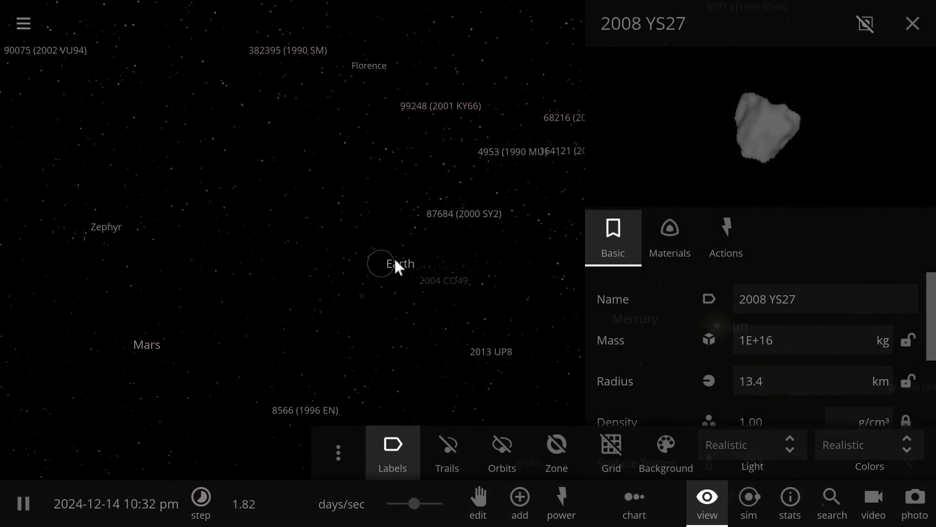
left_click(395, 258)
left_click(912, 23)
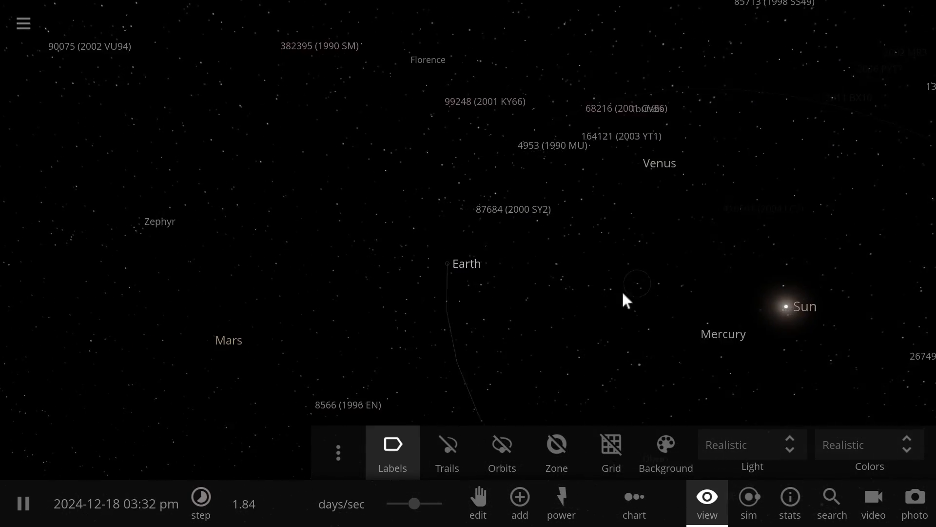
left_click(707, 504)
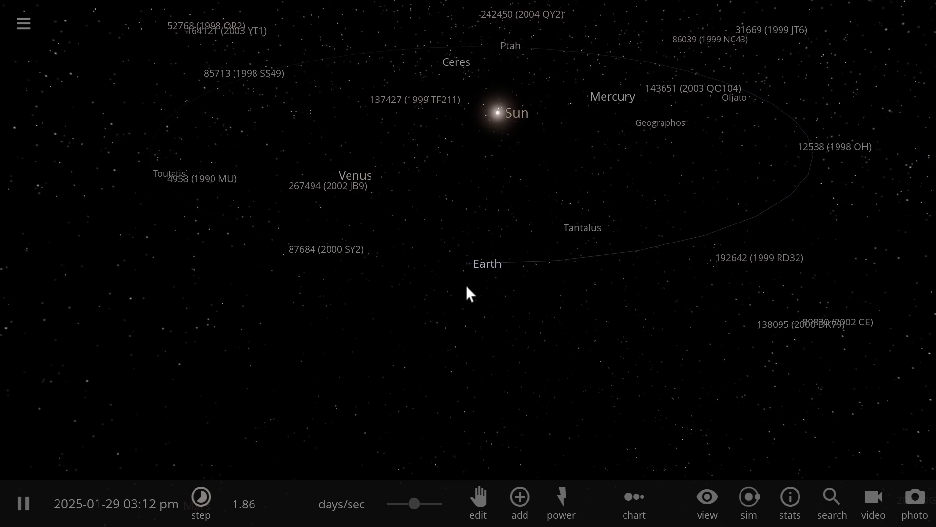
scroll(507, 314, "up", 2)
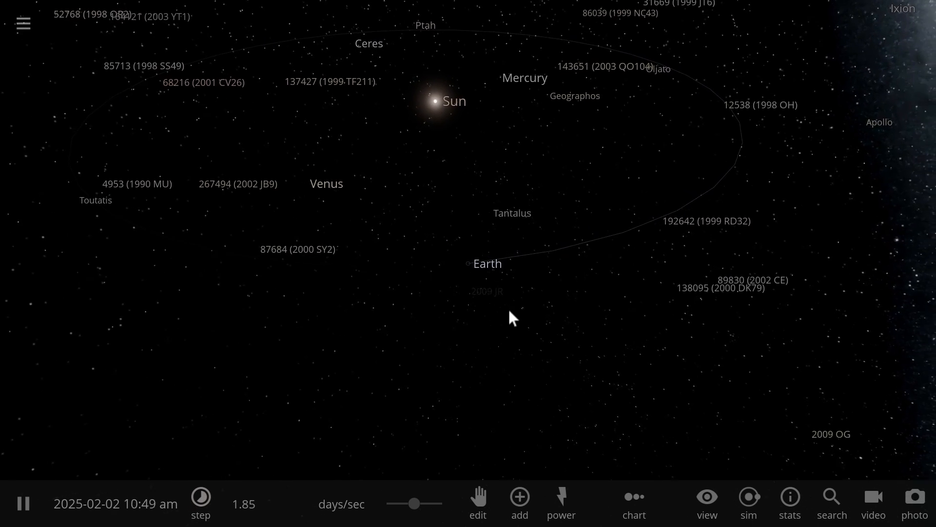
scroll(507, 309, "up", 2)
scroll(506, 308, "up", 2)
scroll(501, 311, "up", 2)
- Glance at 2009 JR's details, orbit around Earth, and select the asteroid Tantalus
left_click(504, 315)
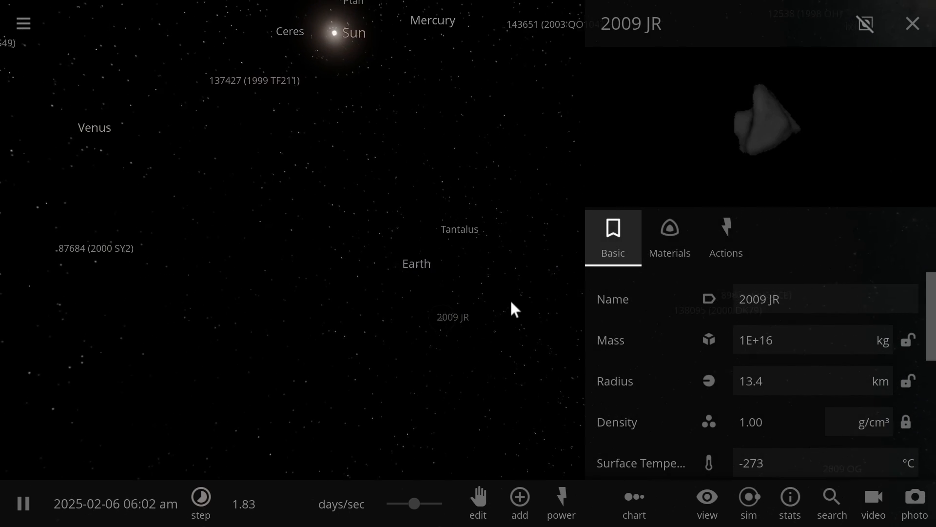
left_click(913, 16)
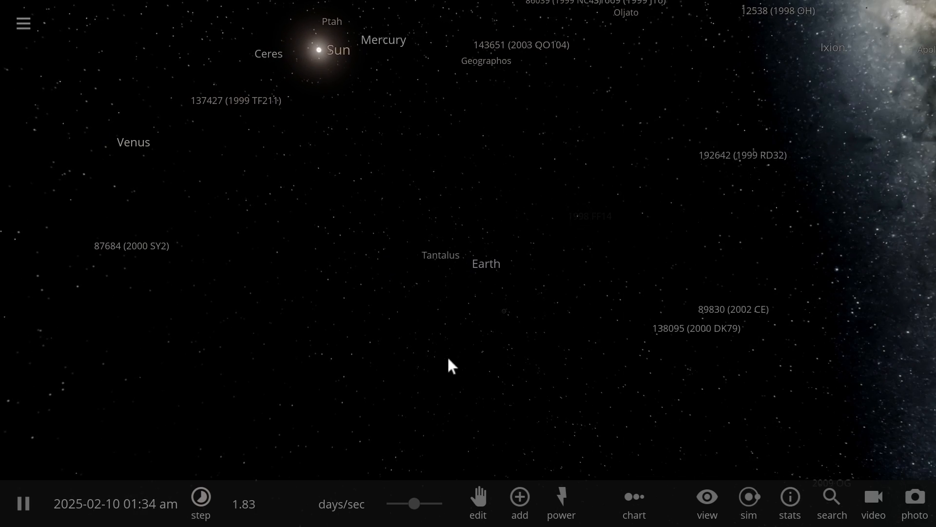
left_click_drag(434, 405, 450, 386)
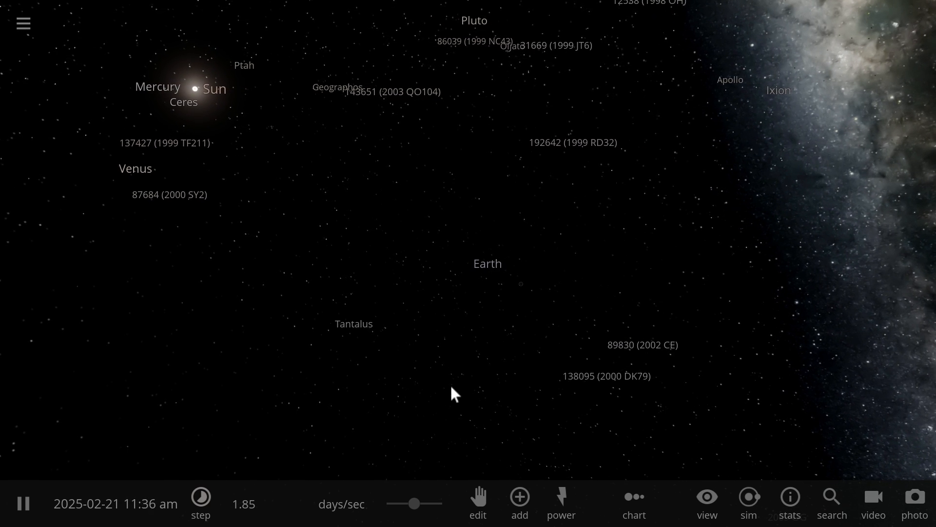
left_click_drag(450, 385, 430, 386)
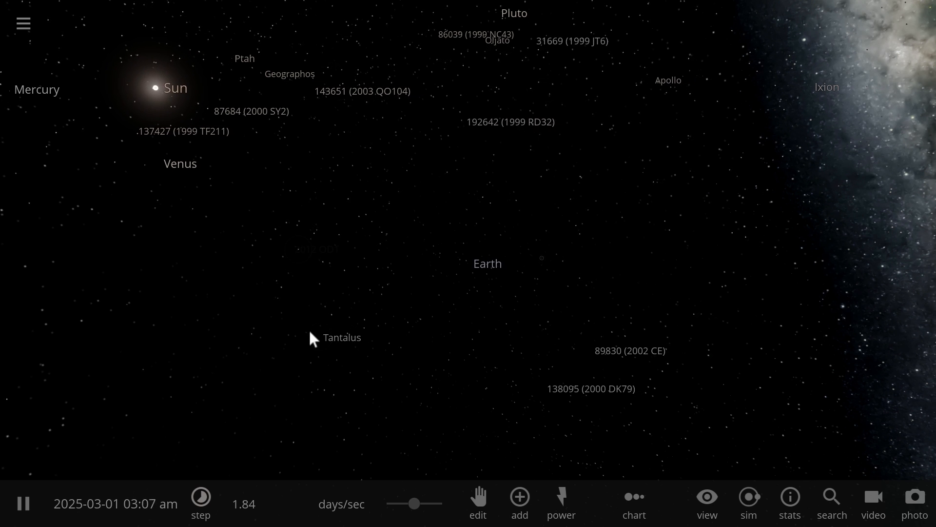
left_click(313, 339)
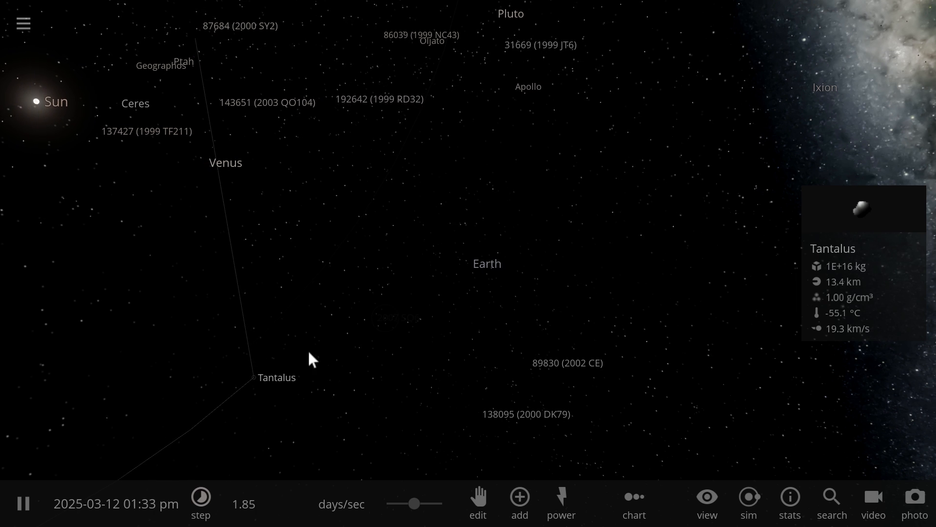
- Focus the camera on Tantalus and orbit around its lumpy shape from several sides
double_click(256, 383)
left_click(341, 504)
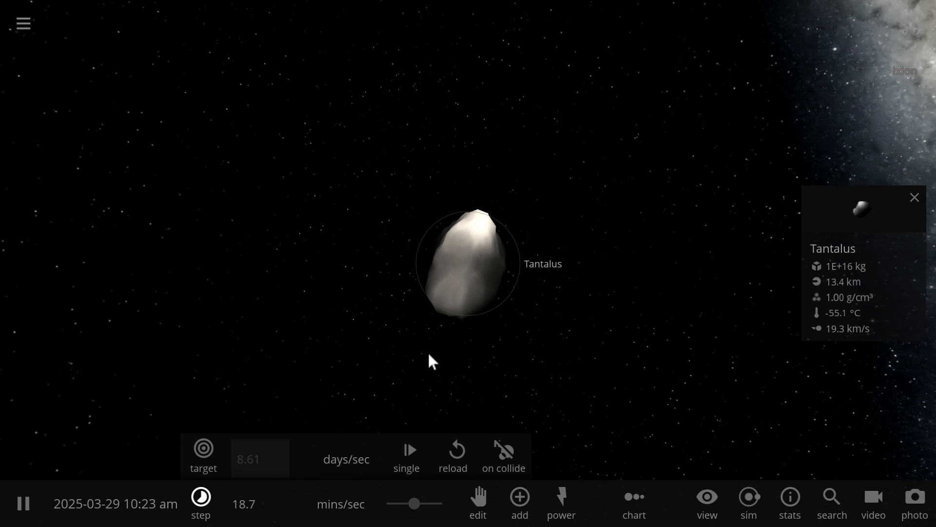
scroll(480, 323, "up", 3)
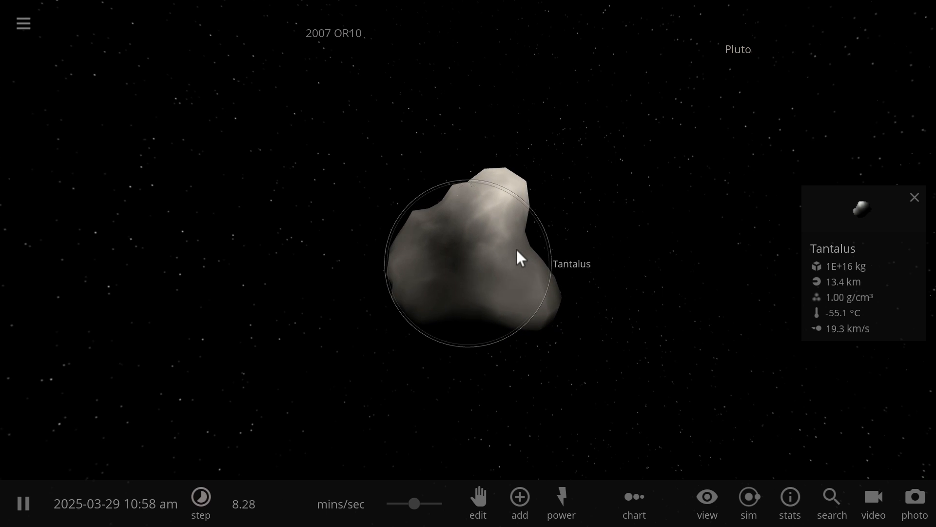
mouse_move(508, 256)
left_mouse_down()
mouse_move(525, 257)
mouse_move(501, 256)
mouse_move(524, 266)
left_mouse_up()
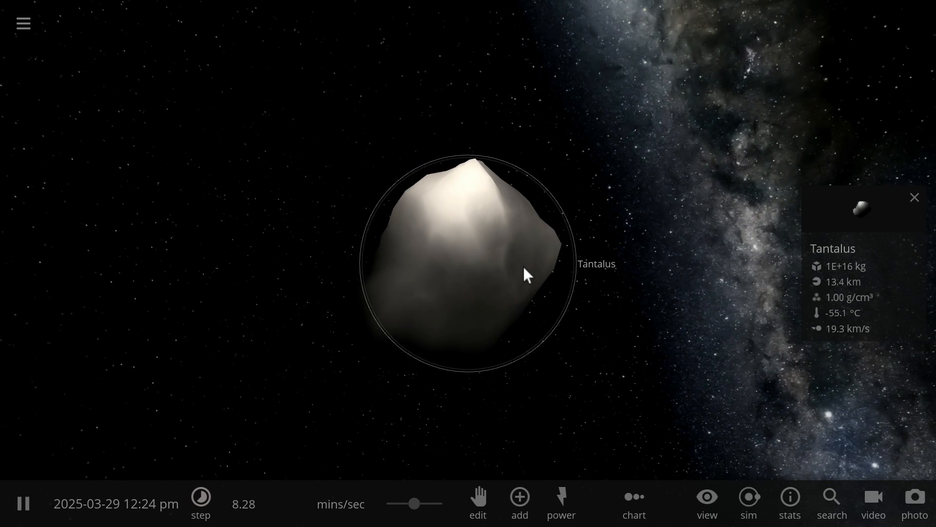
left_click_drag(523, 267, 491, 259)
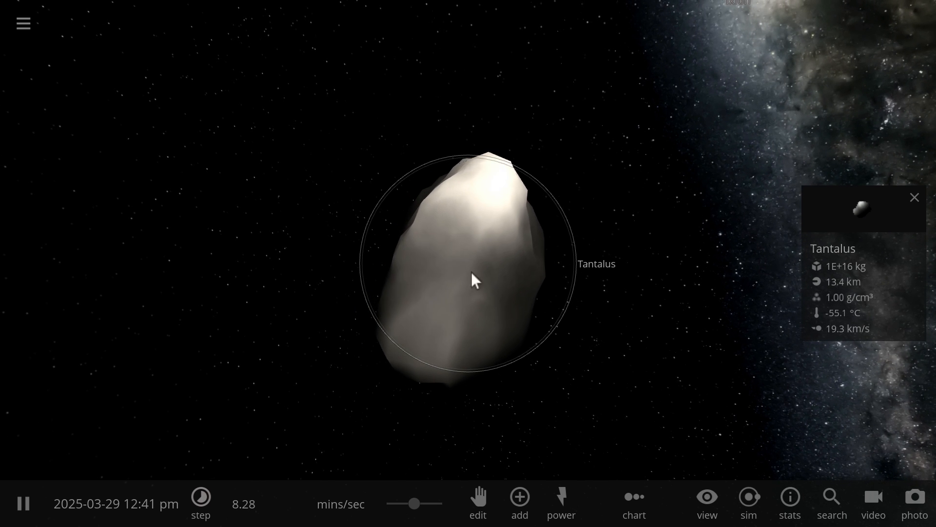
scroll(400, 190, "down", 3)
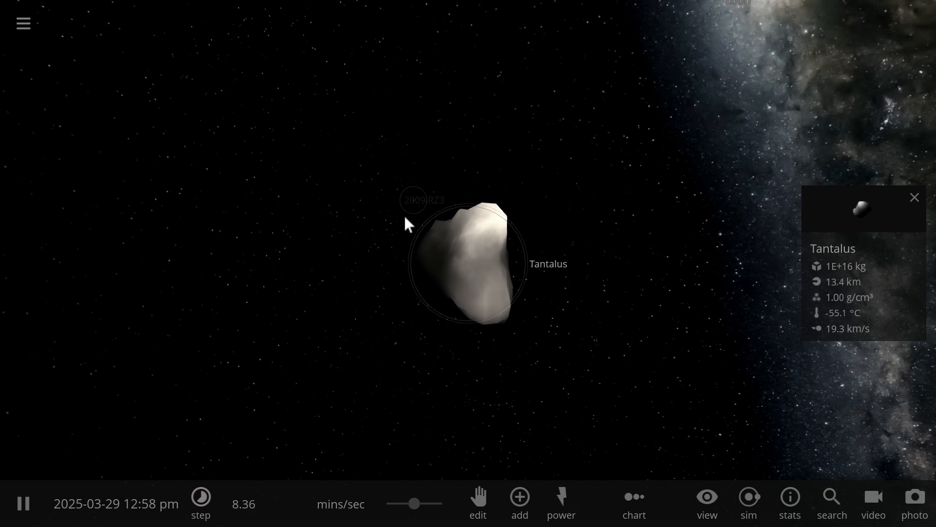
scroll(468, 325, "down", 5)
scroll(467, 325, "down", 3)
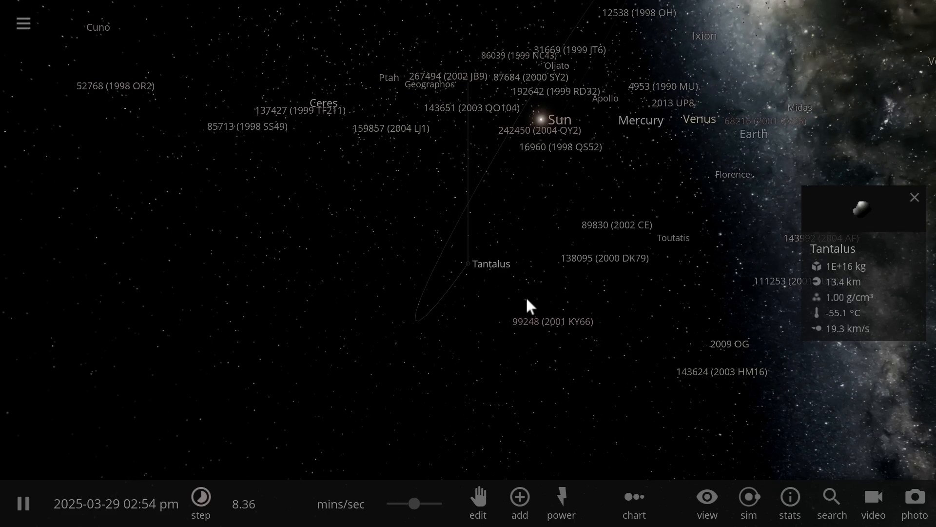
- Raise the simulation speed to about 10.5 days/sec while viewing Tantalus's orbit
mouse_move(526, 296)
left_mouse_down()
mouse_move(475, 287)
mouse_move(440, 292)
left_mouse_up()
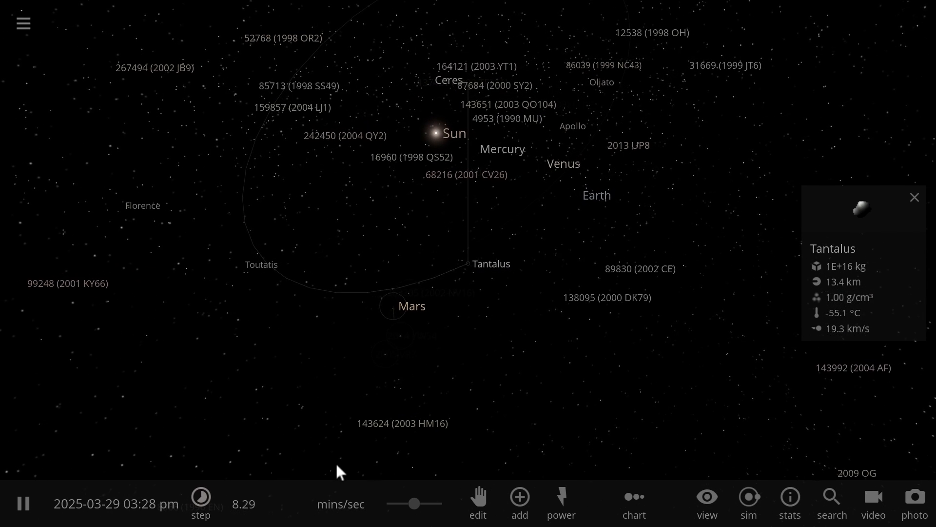
left_click_drag(414, 503, 430, 505)
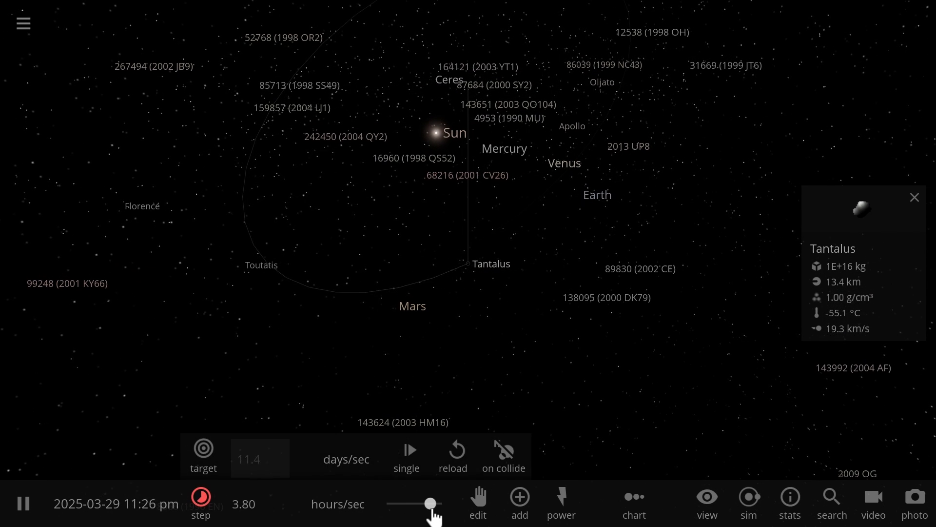
left_click_drag(431, 504, 439, 505)
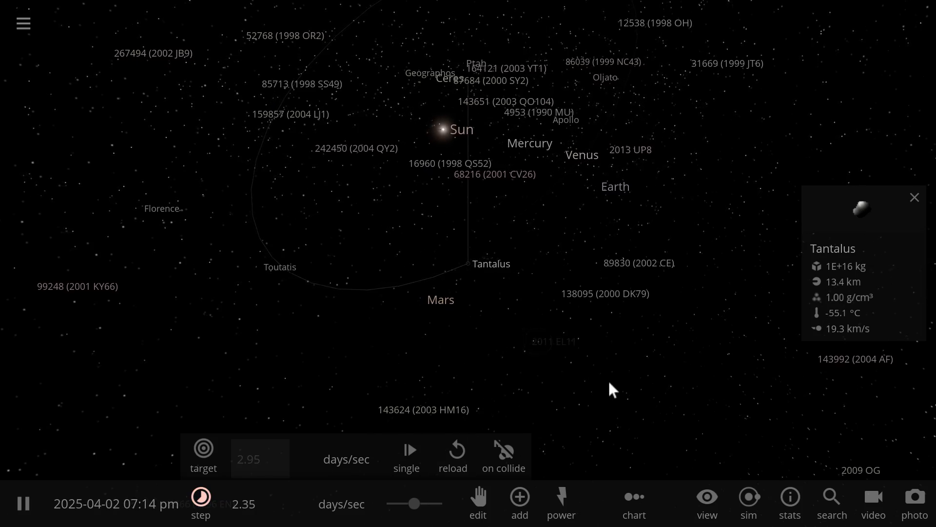
scroll(564, 351, "down", 5)
scroll(513, 348, "down", 5)
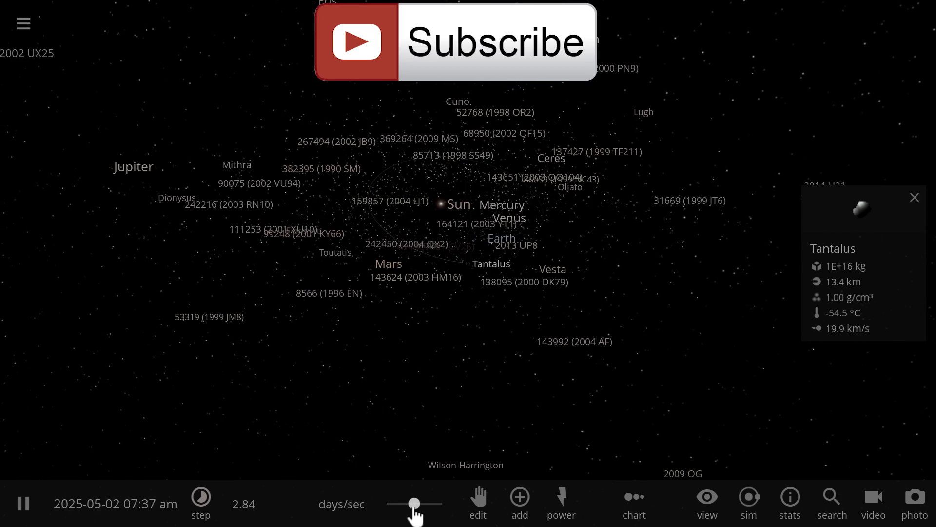
left_click_drag(414, 503, 439, 504)
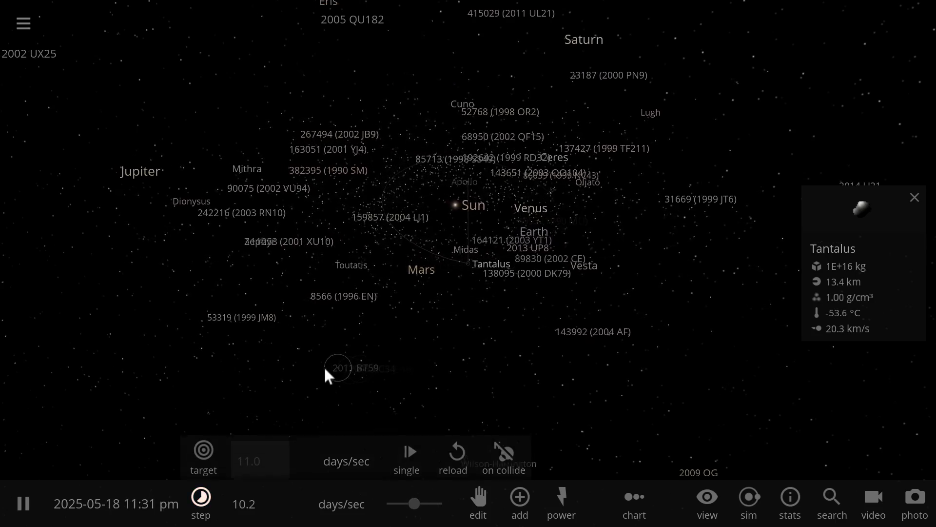
left_click(333, 406)
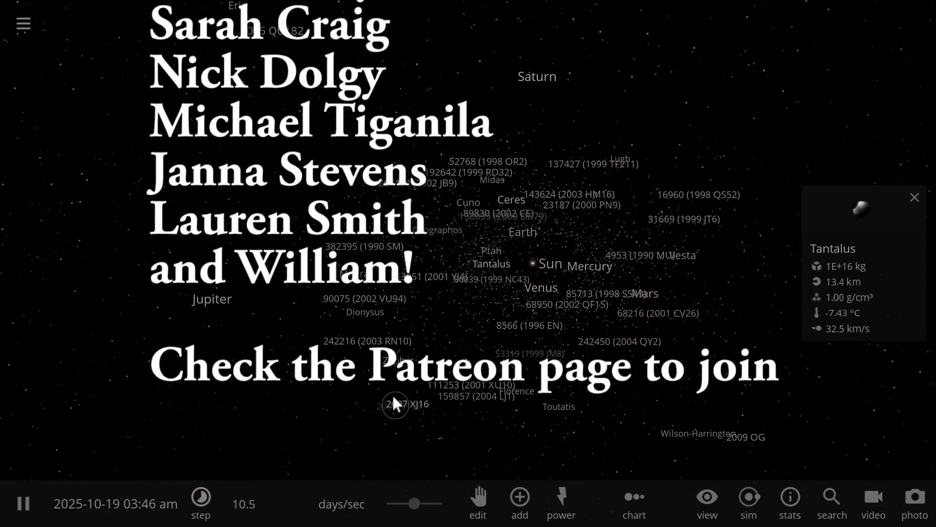
scroll(394, 395, "up", 3)
scroll(463, 376, "down", 2)
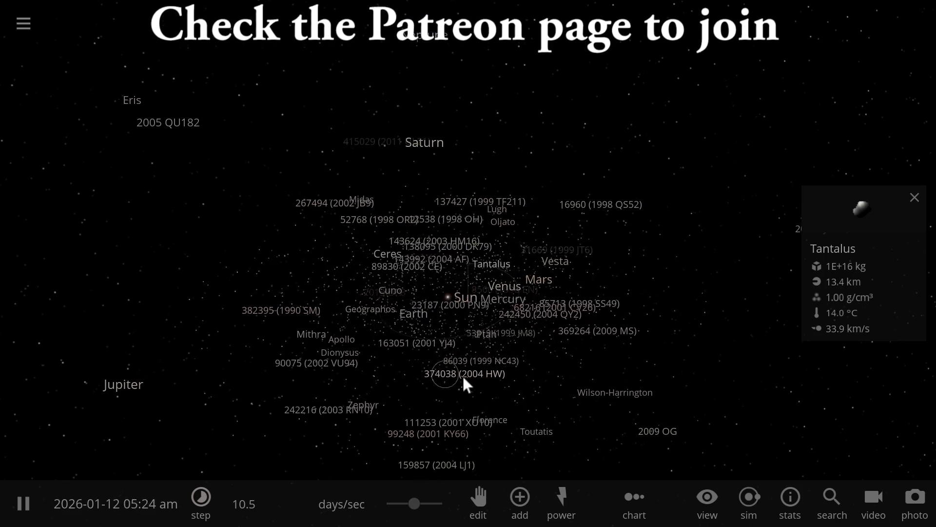
- Use the Explode power on the Sun, then dismiss the power menu and info card
left_click(561, 502)
left_click(452, 452)
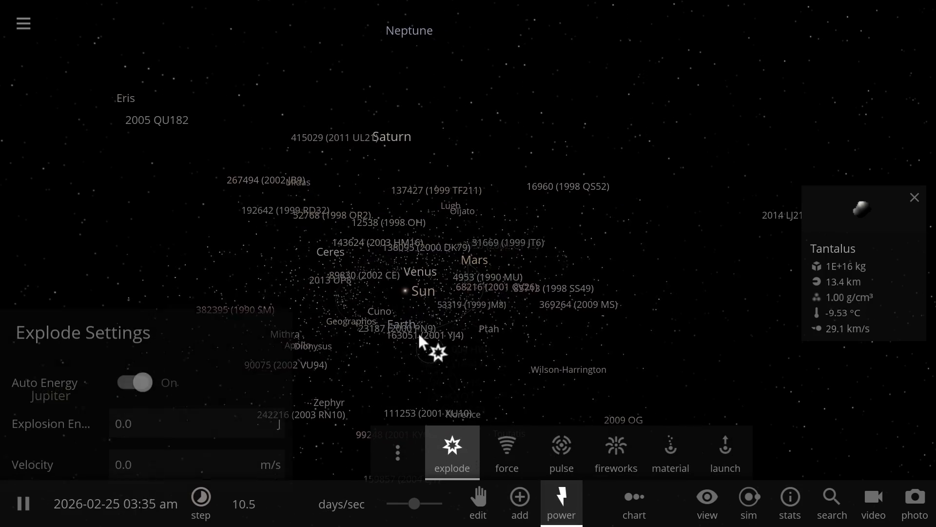
left_click(404, 290)
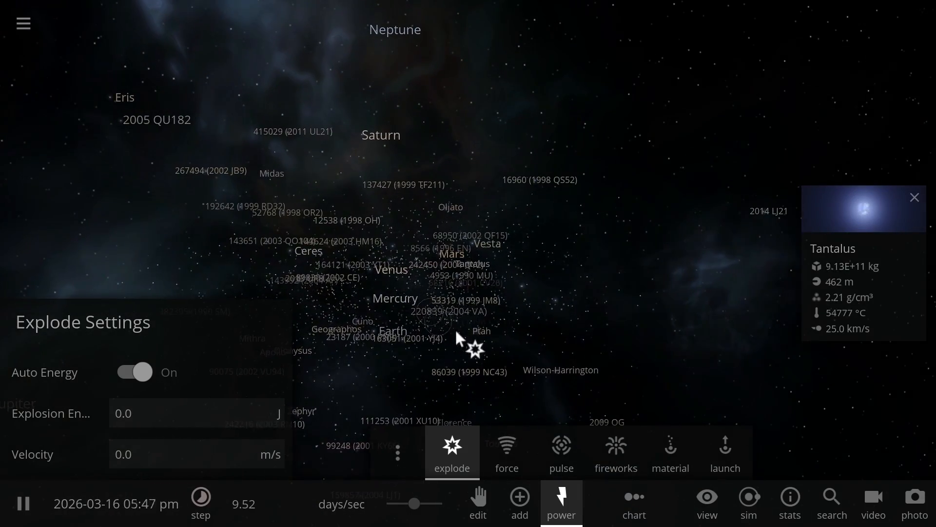
left_click(561, 501)
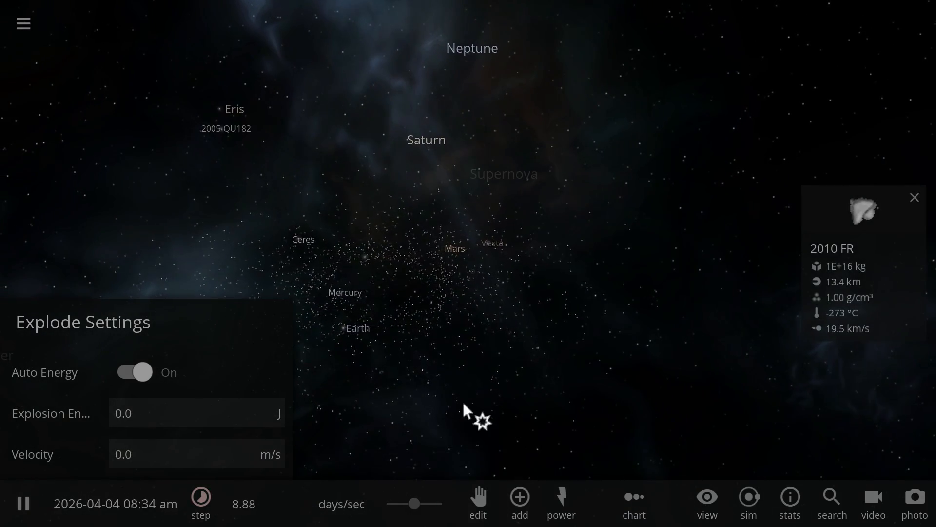
left_click(219, 493)
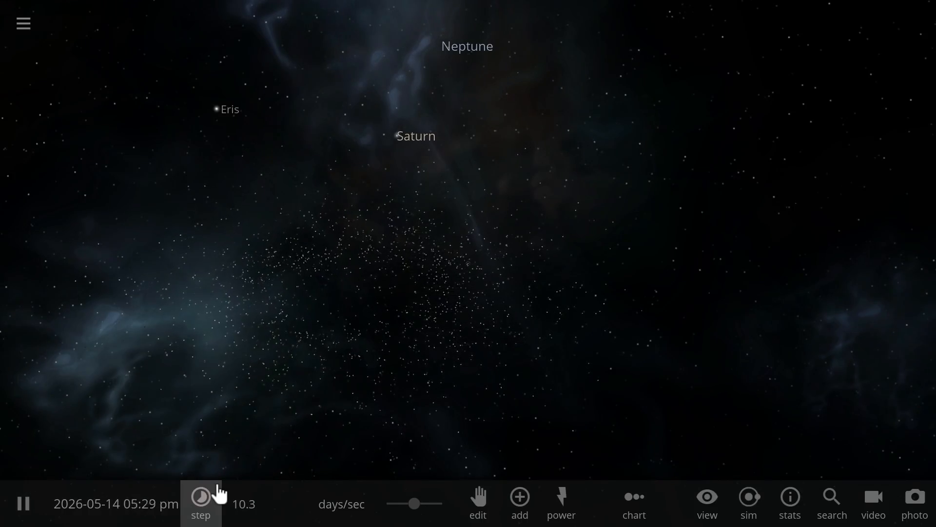